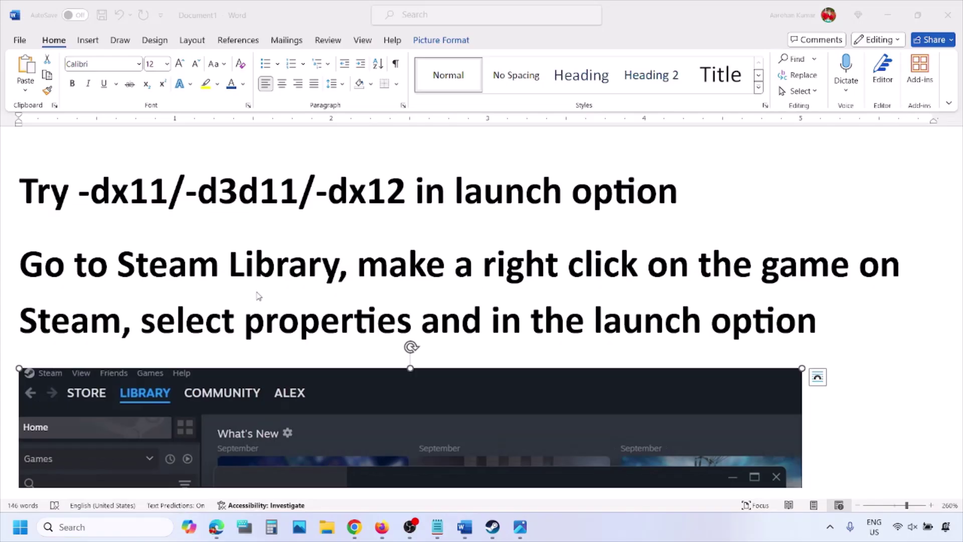
Scroll past the Marvel Rivals library page to the tutorial's launch-options instructions.
scroll(200, 284, down, 3)
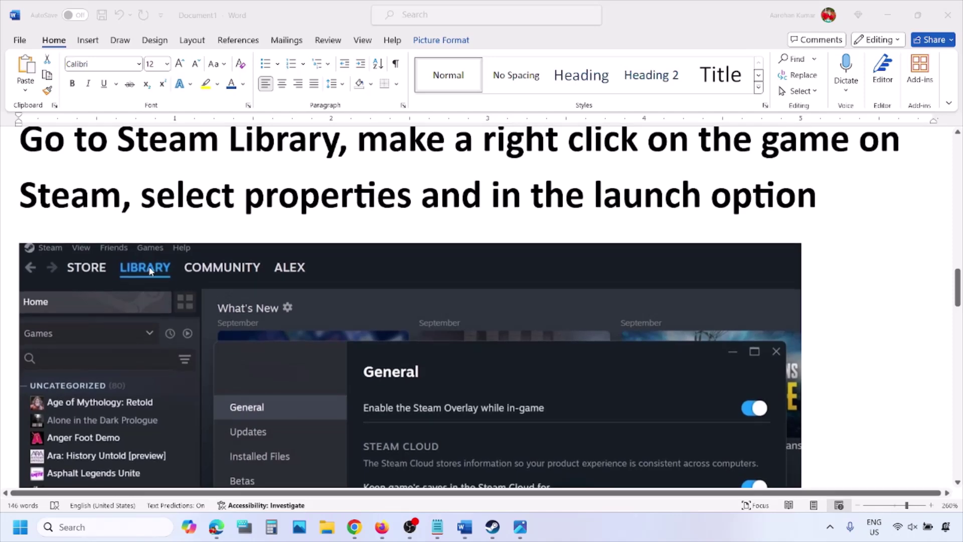
Highlight the tutorial's heading phrases, starting with 'make a right click on the game'.
click(362, 146)
drag(362, 145, 859, 147)
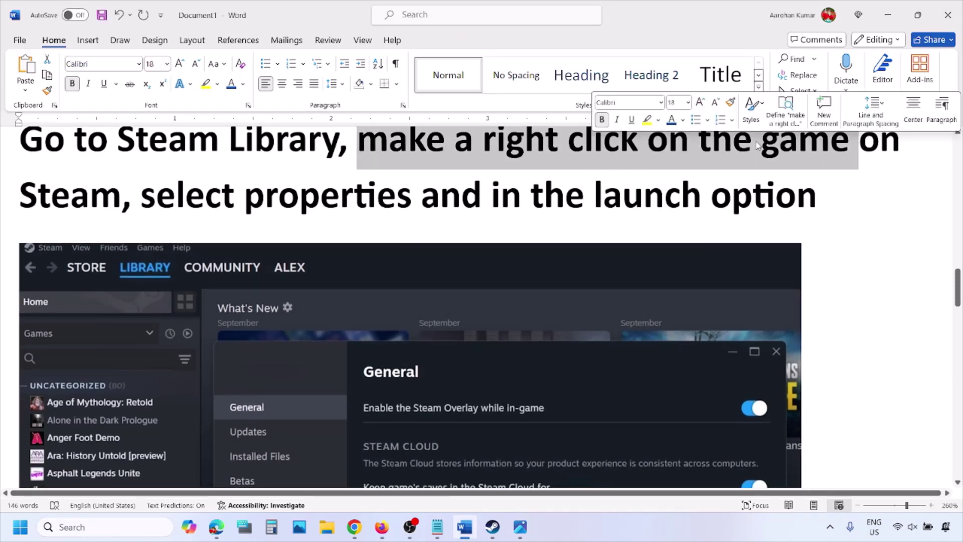
drag(236, 196, 419, 197)
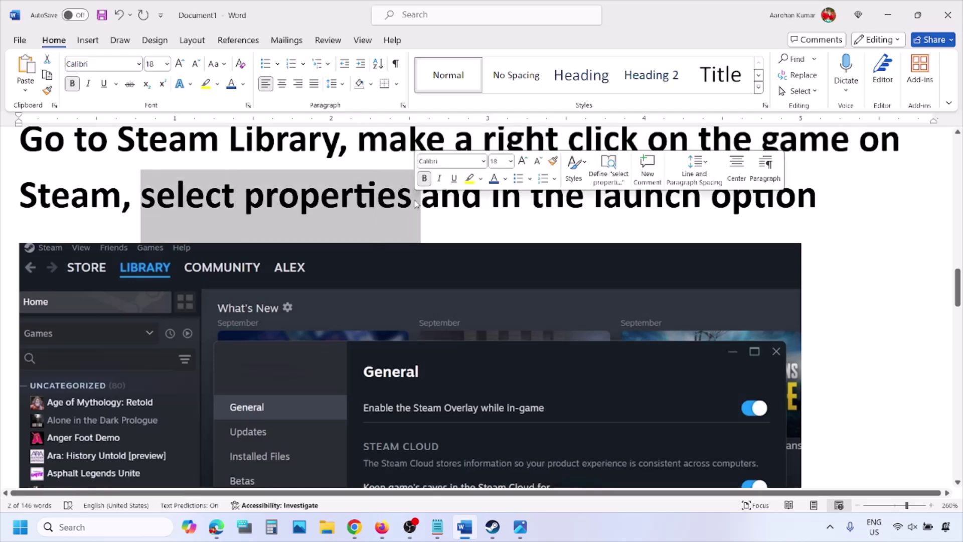
scroll(415, 200, down, 5)
scroll(415, 201, up, 3)
Review the -dx11, -d3d11 and -dx12 launch-option screenshots, then minimise the document.
right_click(415, 260)
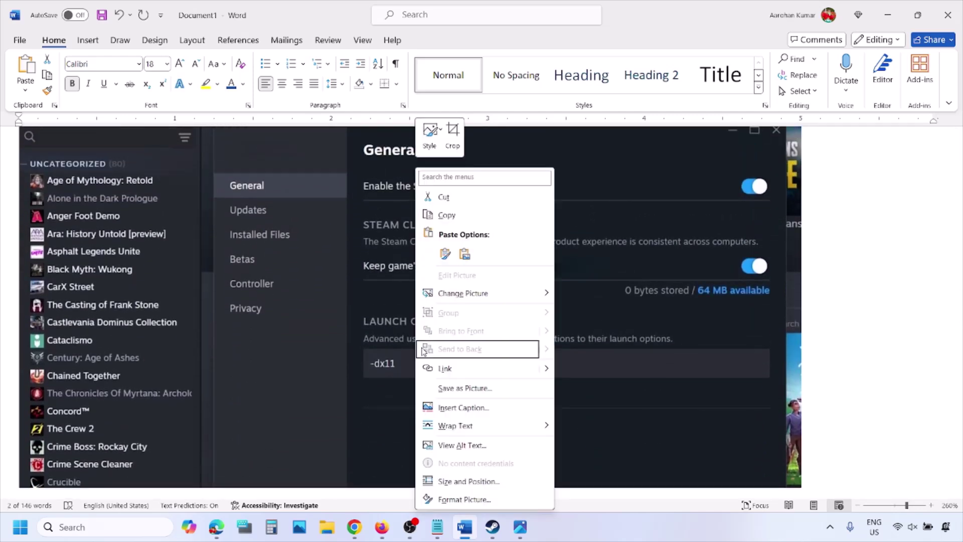
click(380, 365)
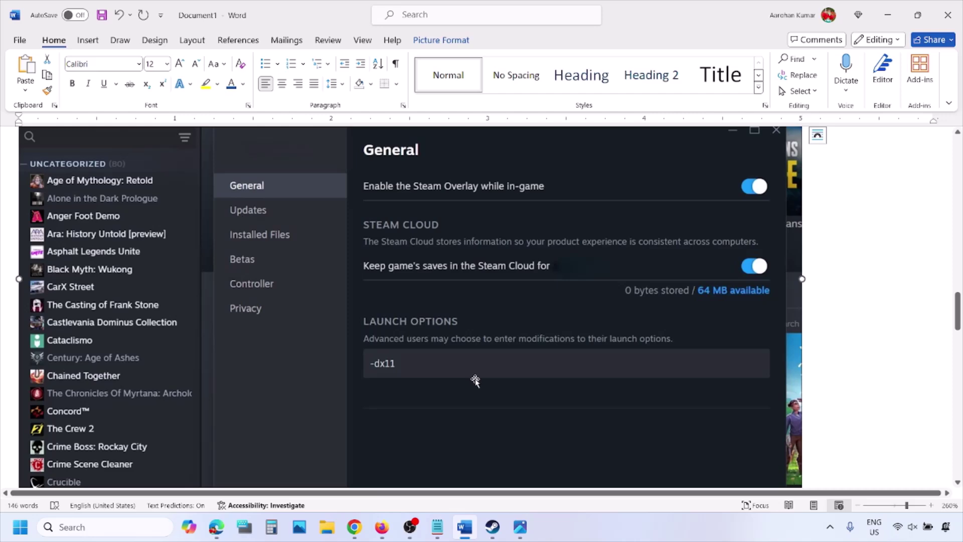
scroll(475, 380, down, 10)
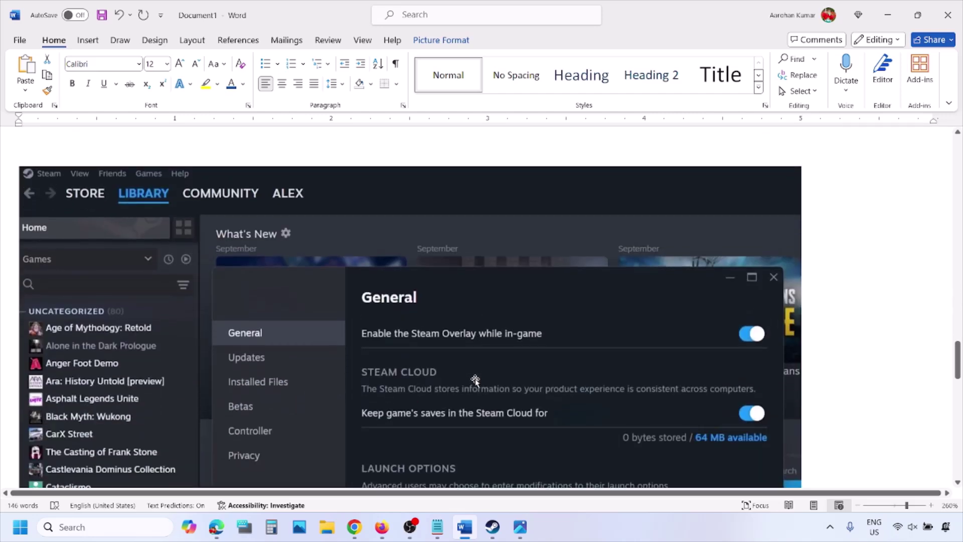
scroll(475, 380, down, 4)
scroll(420, 283, up, 1)
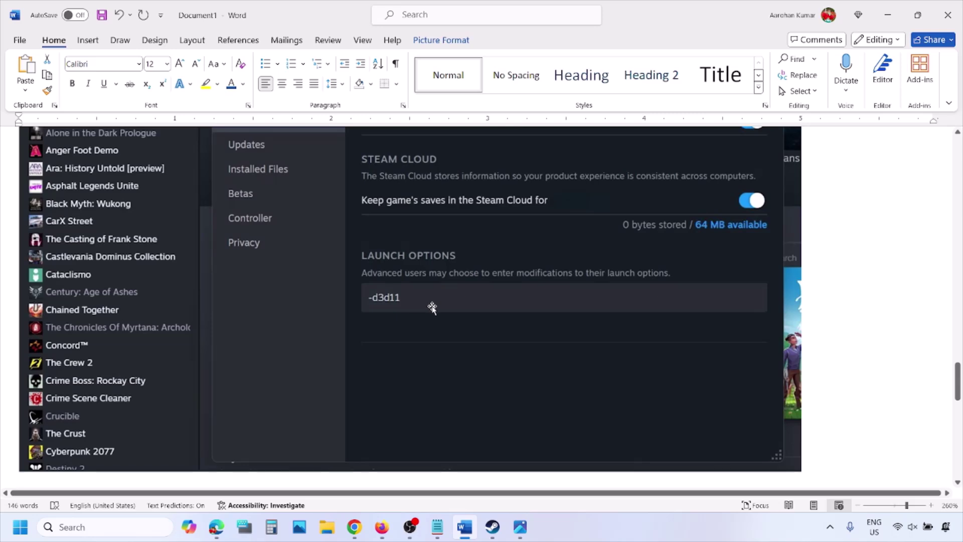
scroll(432, 307, down, 10)
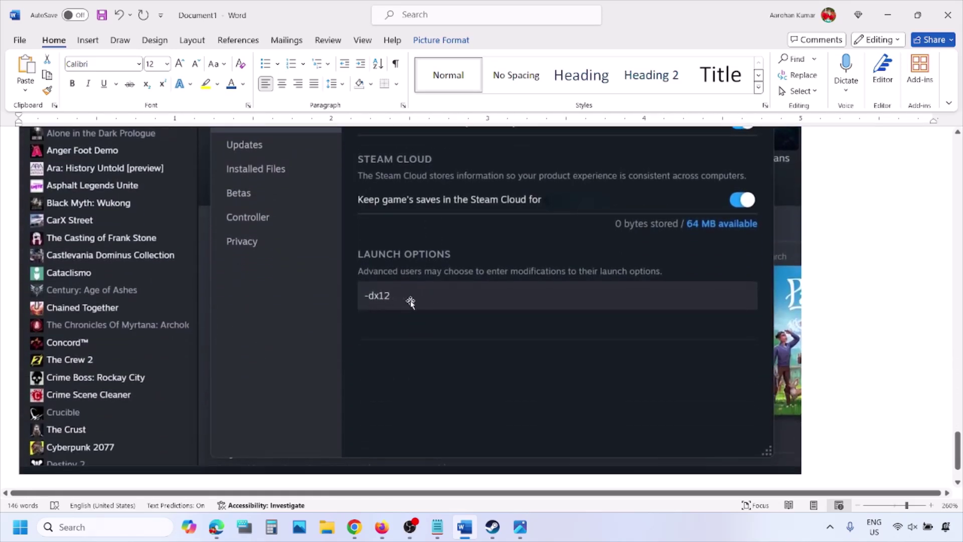
click(465, 527)
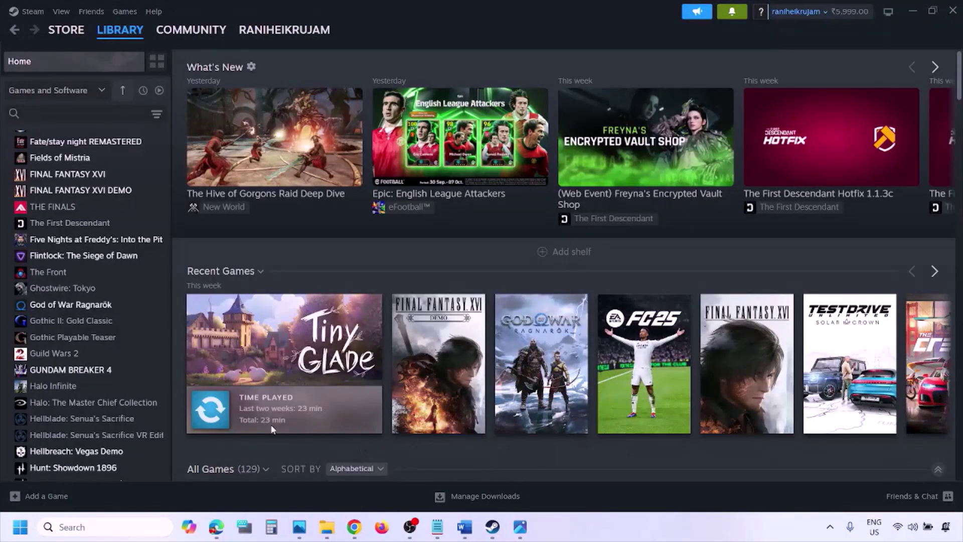
Show the Restart option under Start's power button, then return to the tutorial's Step 1.
click(20, 527)
click(364, 483)
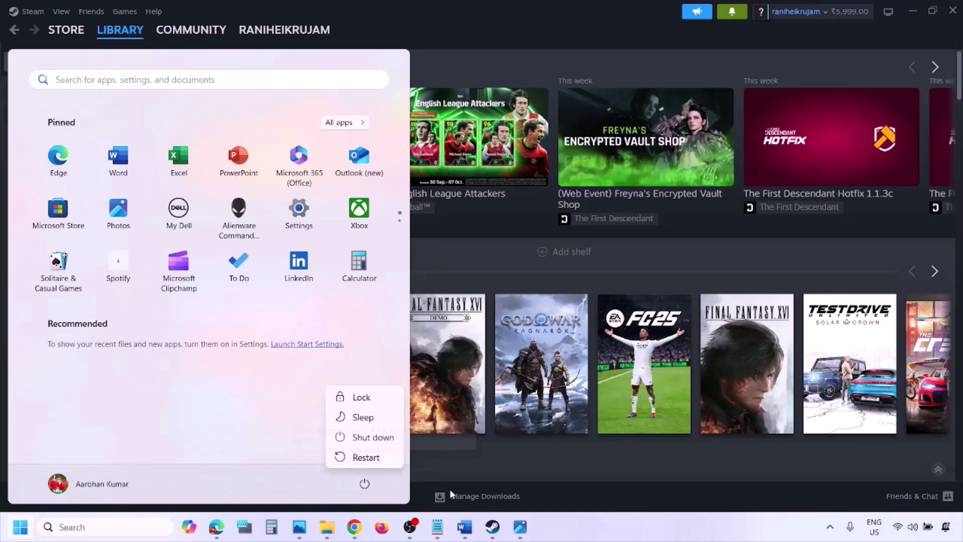
click(466, 531)
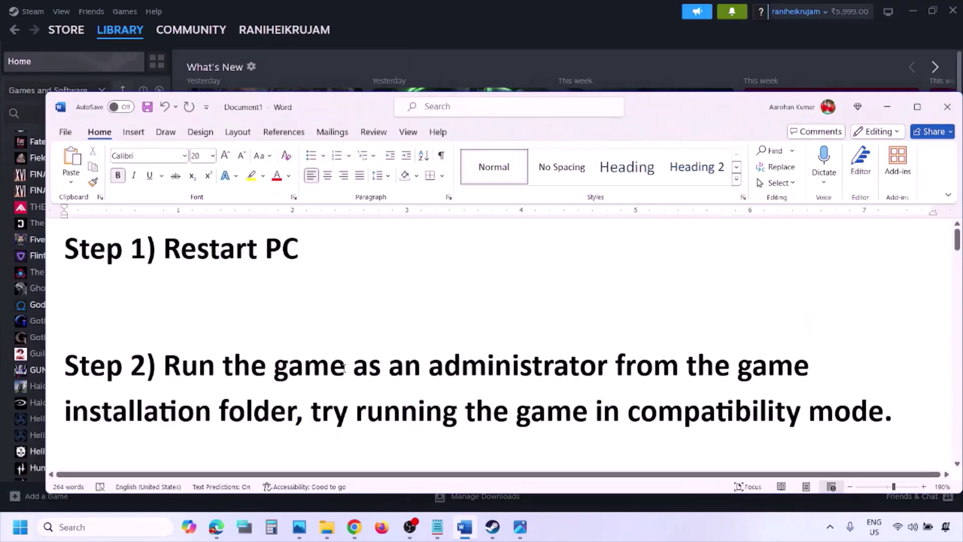
Highlight the Step 2 run-as-administrator text through 'folder,' and switch to Photos.
drag(167, 363, 731, 359)
drag(618, 365, 298, 413)
click(609, 529)
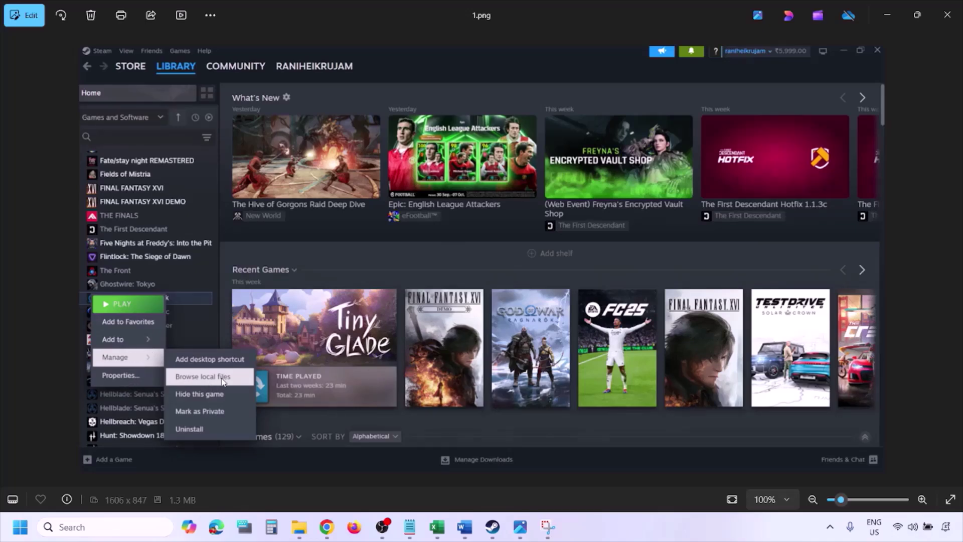
Zoom through 1.png and 2.png to 3.png, where Run this program as an administrator is ticked.
scroll(455, 348, up, 2)
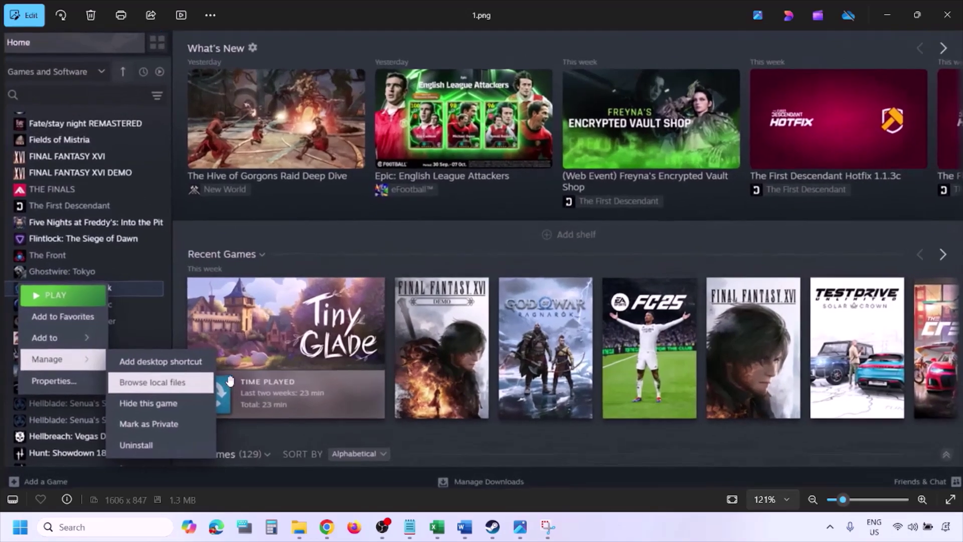
scroll(193, 387, down, 2)
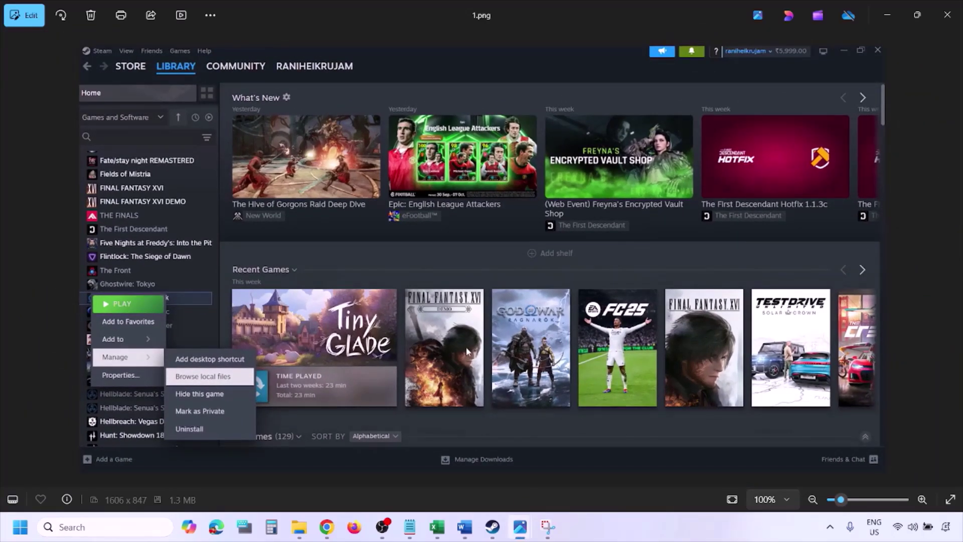
key(Right)
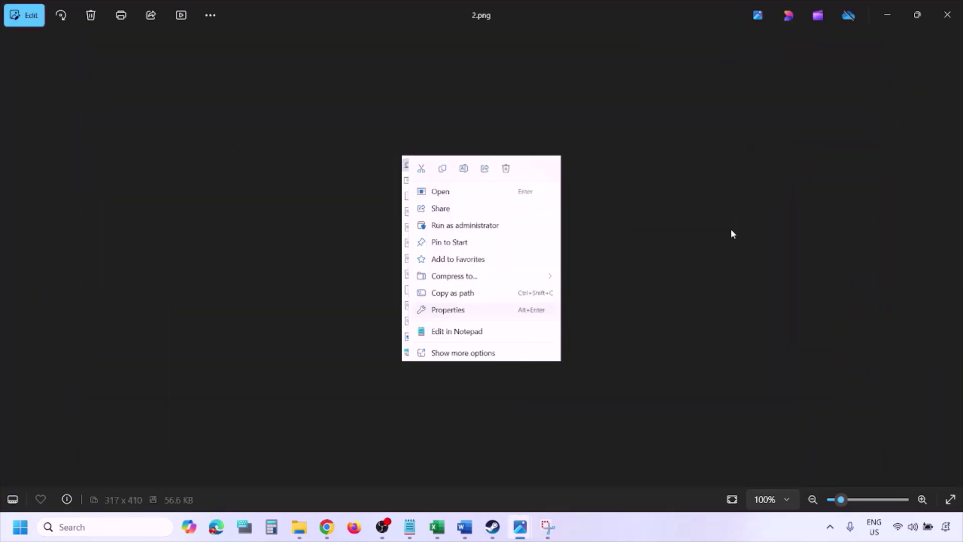
scroll(452, 309, up, 5)
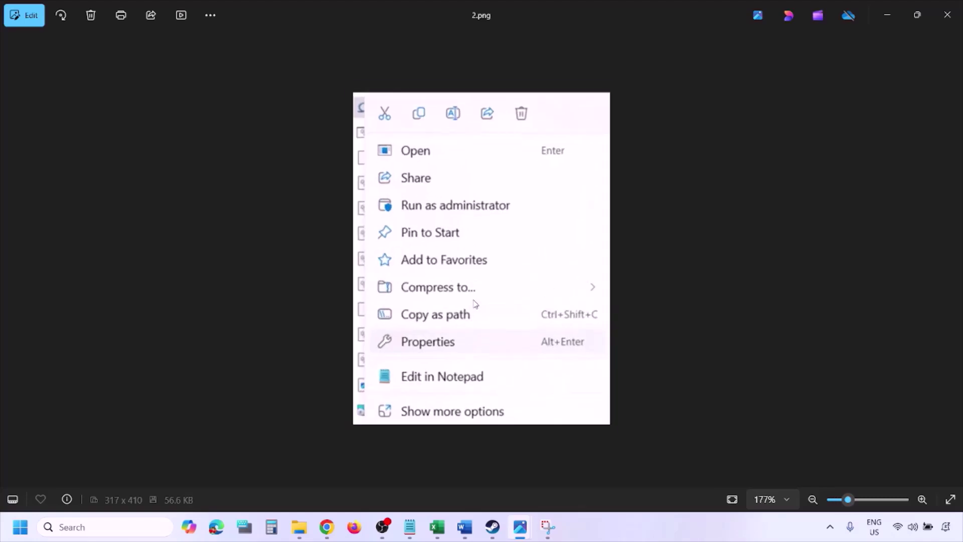
scroll(444, 370, down, 5)
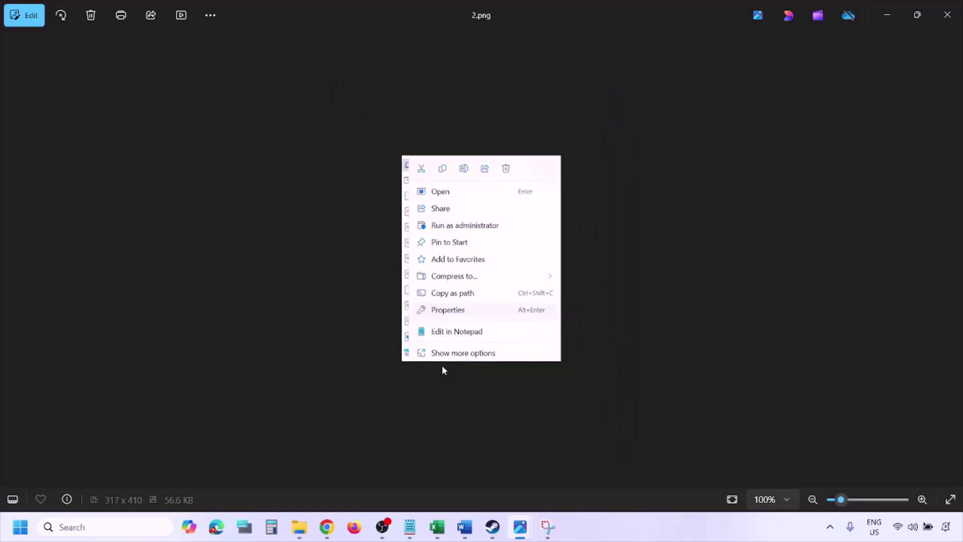
key(Right)
scroll(287, 284, up, 2)
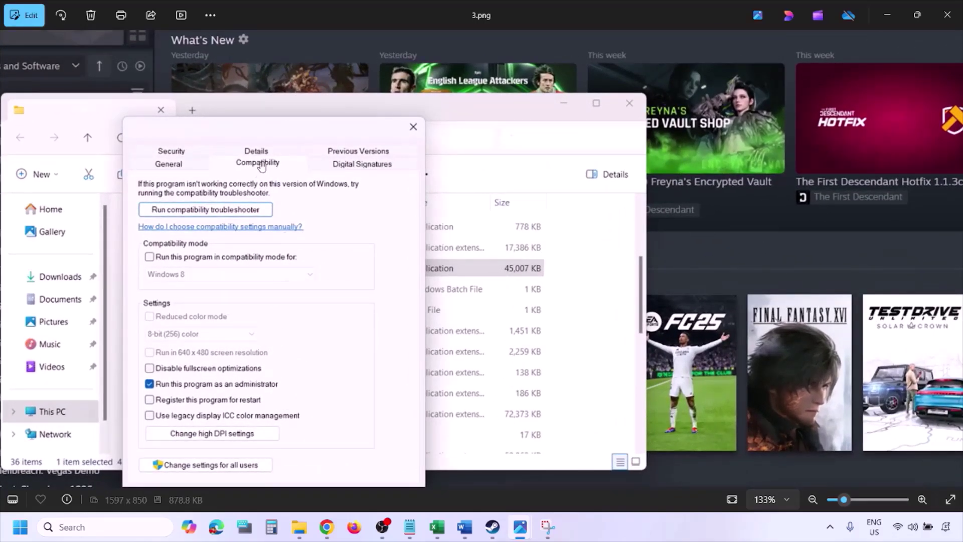
Inspect 3.png and 4.png's Windows 8 compatibility, then advance to 5.png's Windows version list.
drag(213, 373, 208, 330)
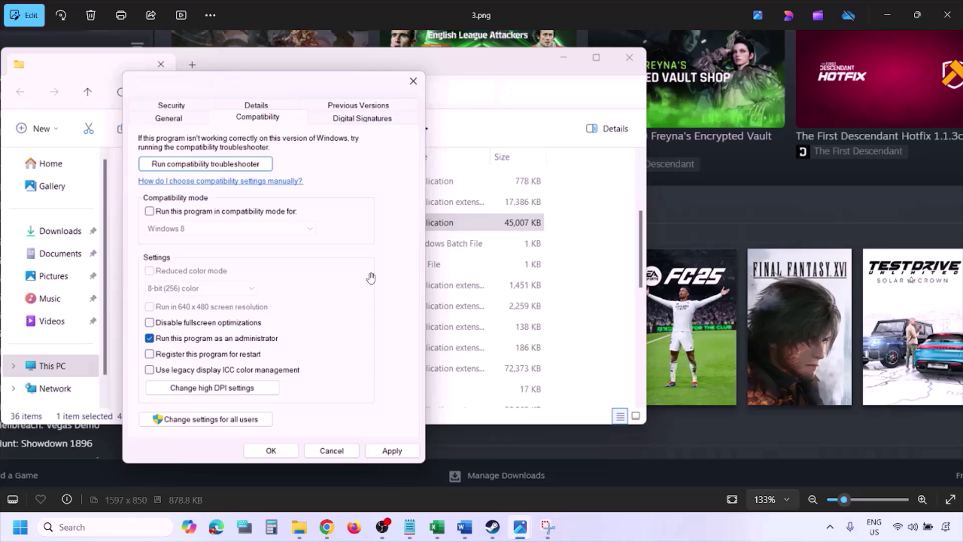
scroll(371, 278, down, 3)
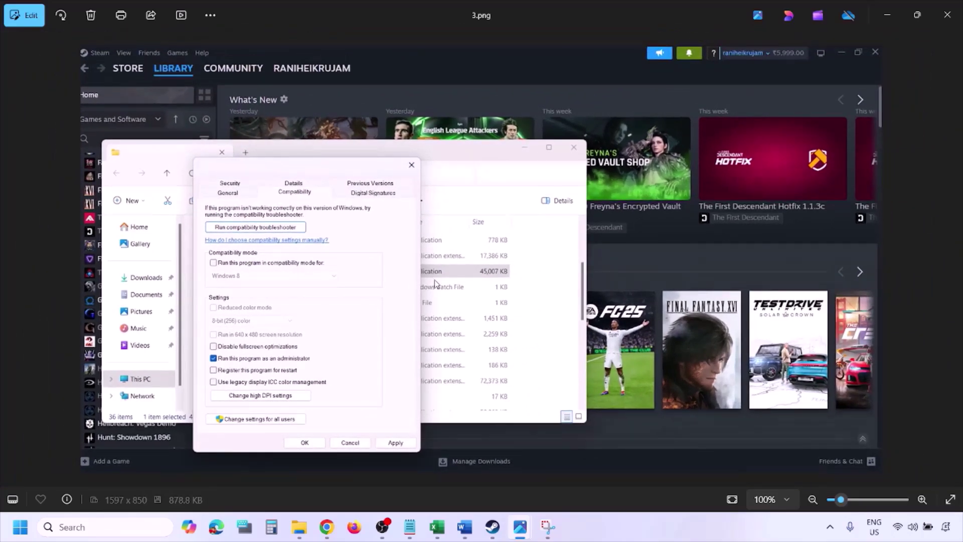
key(Right)
scroll(435, 283, up, 3)
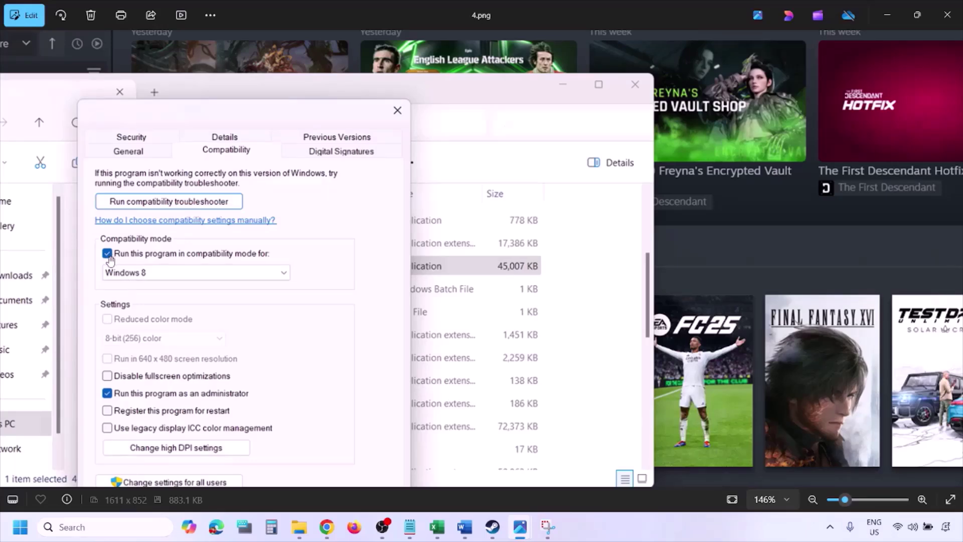
drag(123, 265, 129, 230)
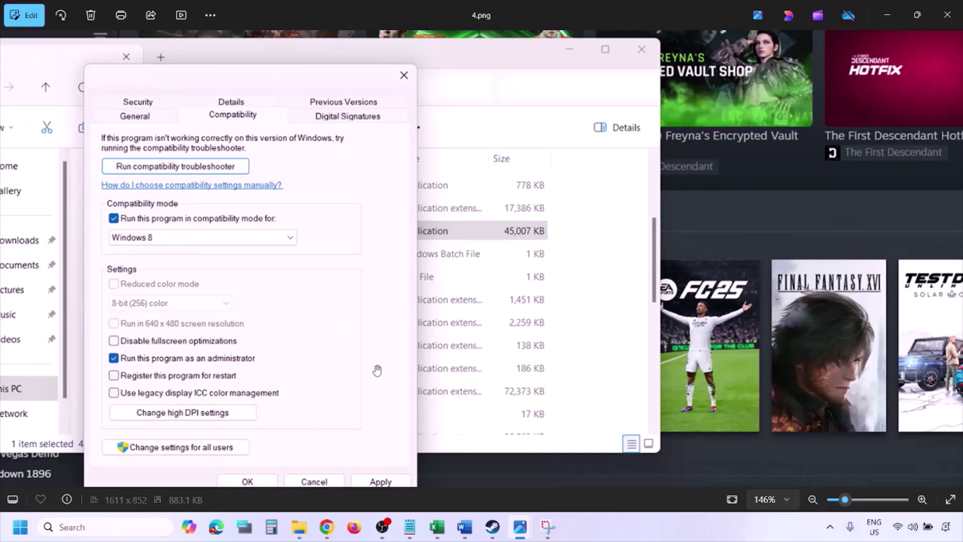
drag(371, 372, 377, 343)
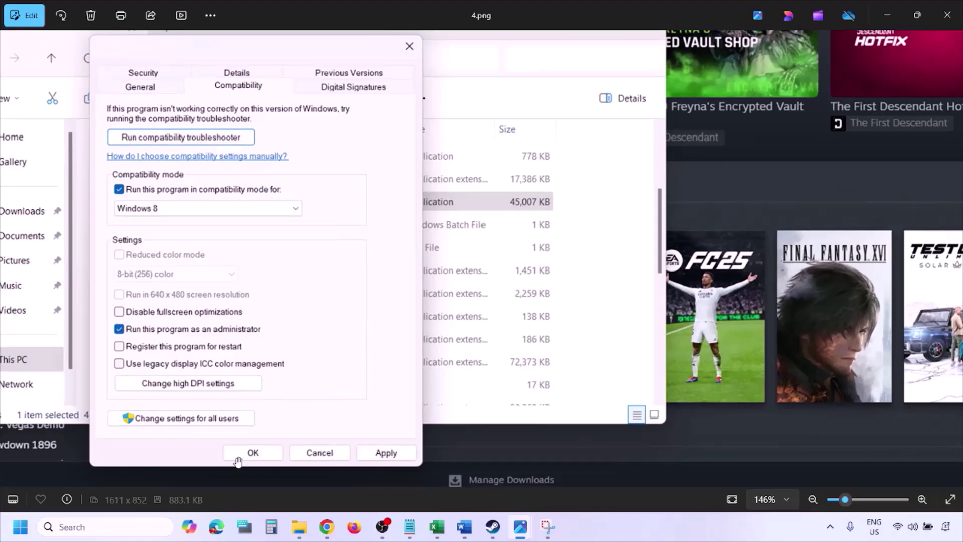
scroll(542, 346, down, 3)
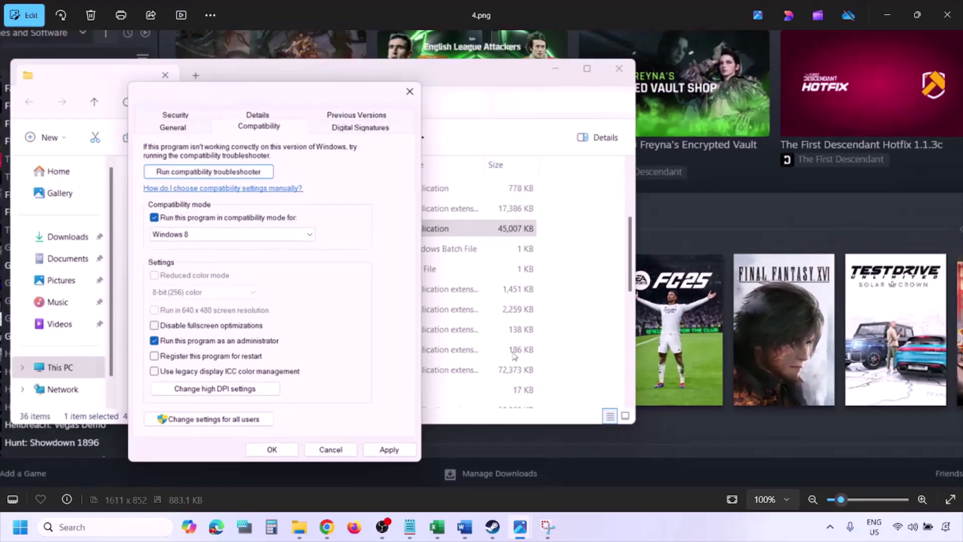
key(Right)
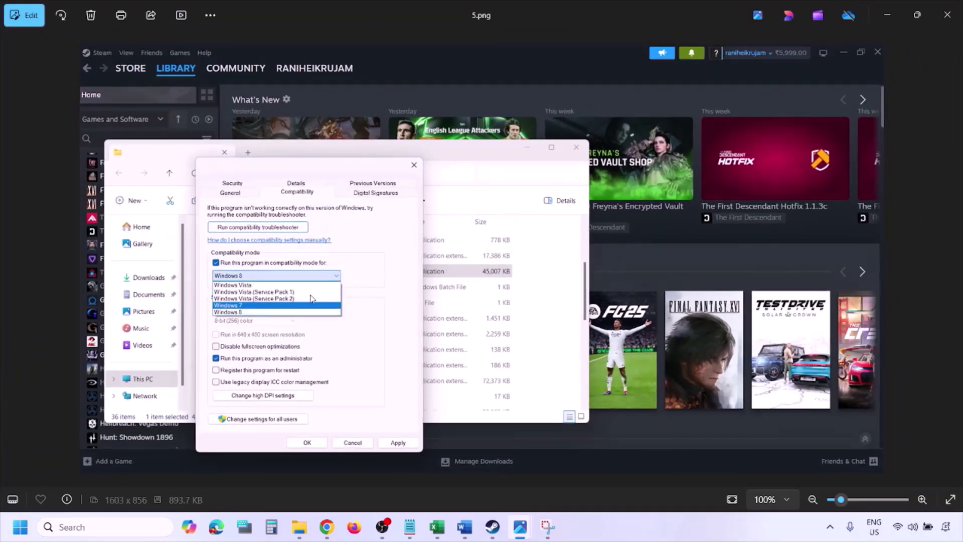
Inspect 6.png's Windows 7 compatibility with fullscreen optimizations disabled, then advance to 7.png.
scroll(311, 299, up, 3)
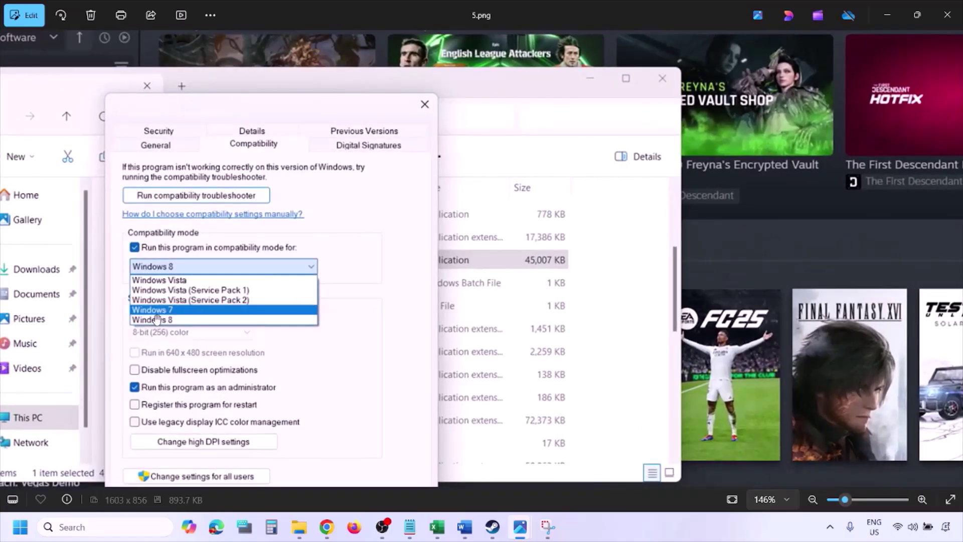
scroll(185, 314, down, 3)
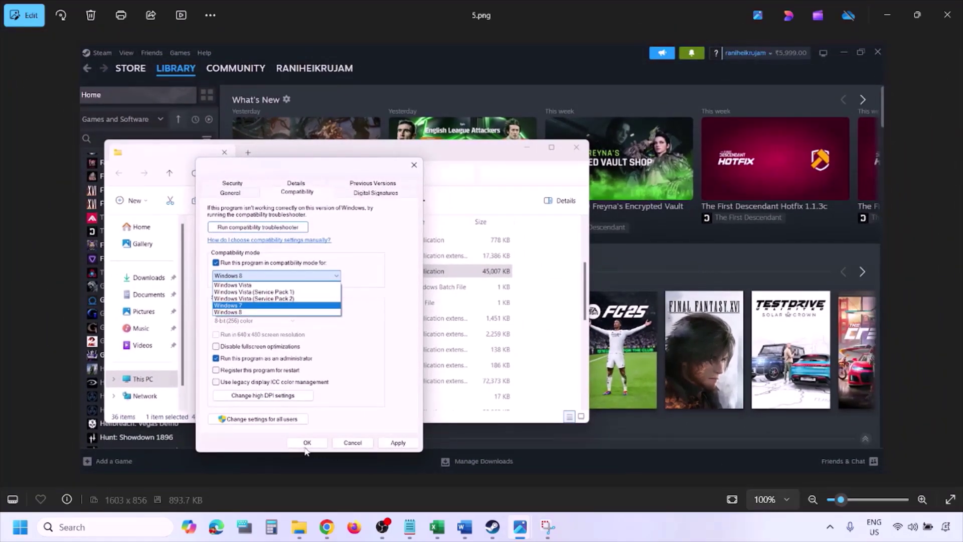
key(Right)
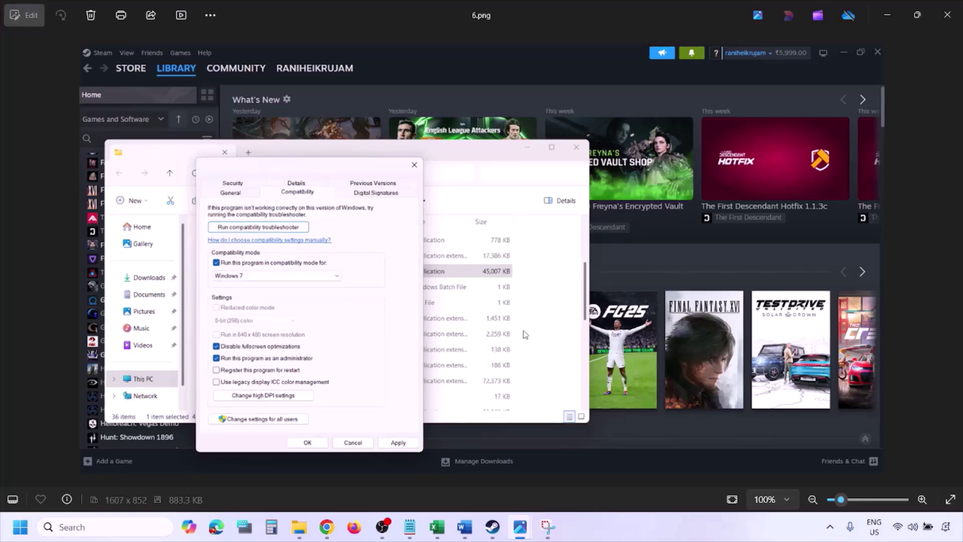
scroll(314, 297, up, 3)
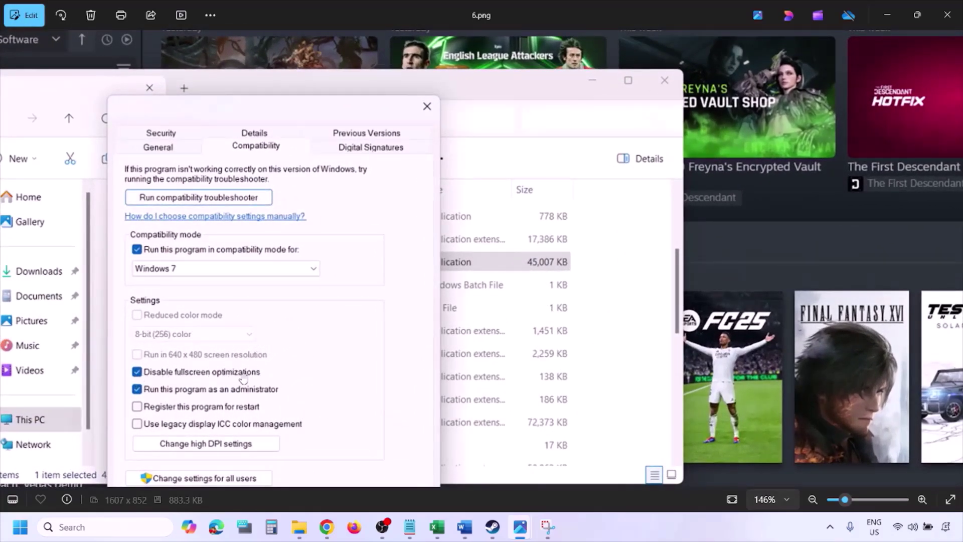
drag(276, 326, 317, 257)
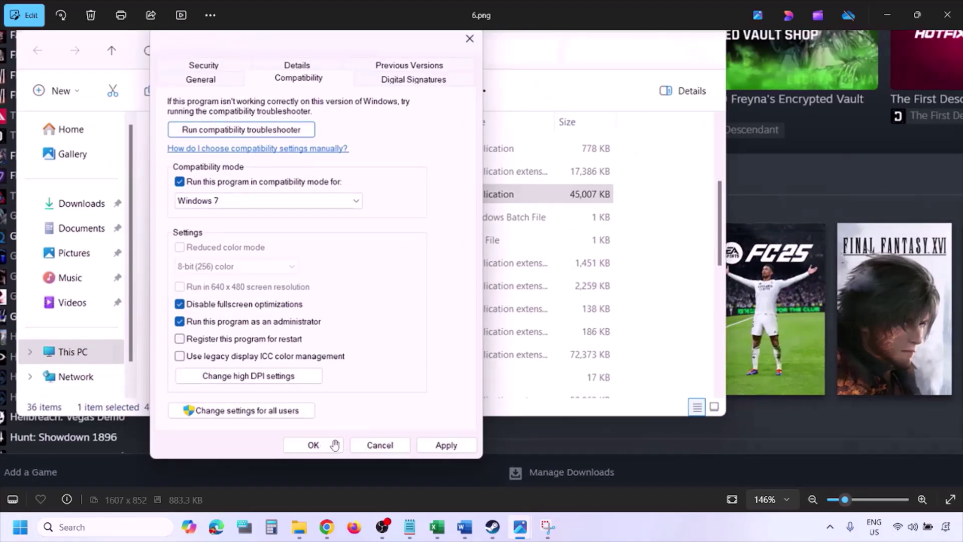
scroll(331, 446, down, 4)
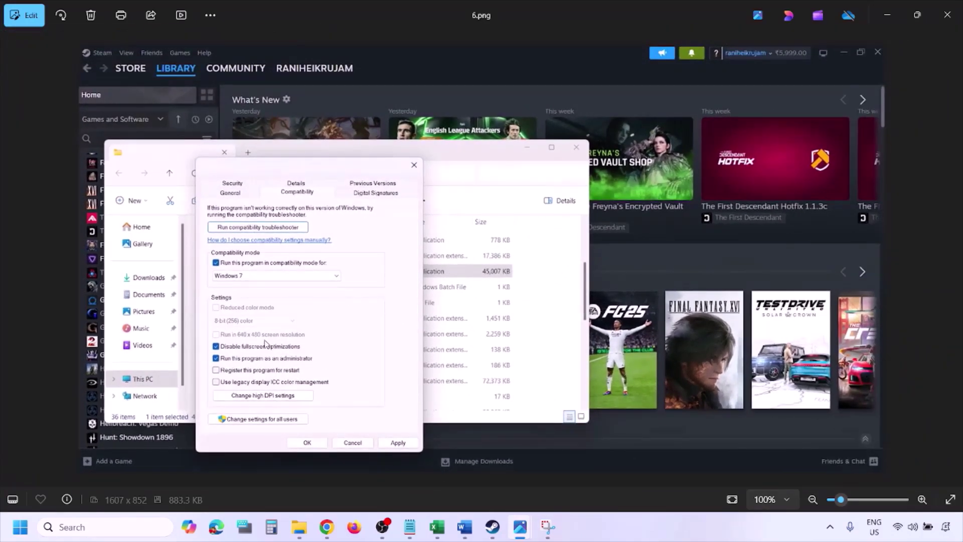
scroll(266, 343, up, 4)
drag(213, 327, 246, 321)
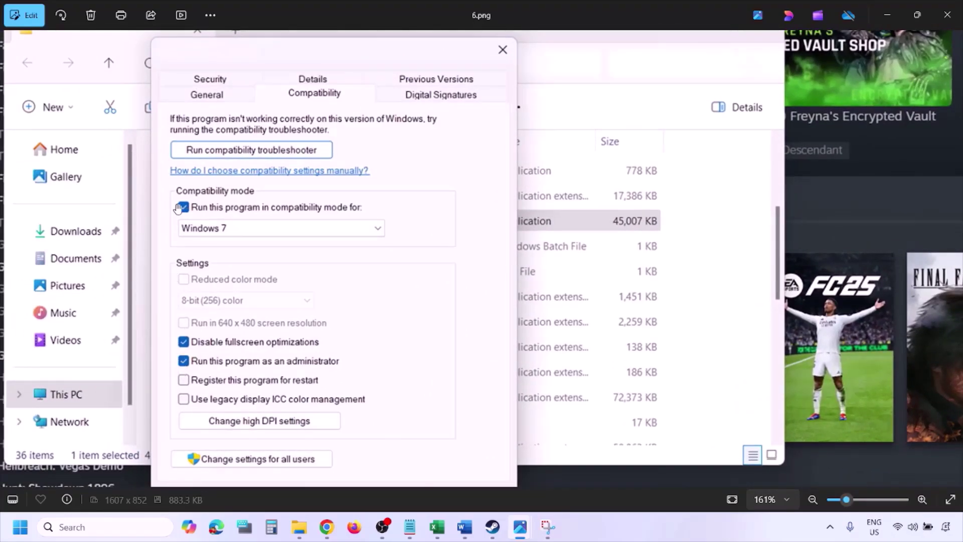
scroll(274, 294, down, 4)
key(Right)
Inspect 7.png with every compatibility option unchecked, then return to the Word tutorial.
scroll(272, 293, up, 5)
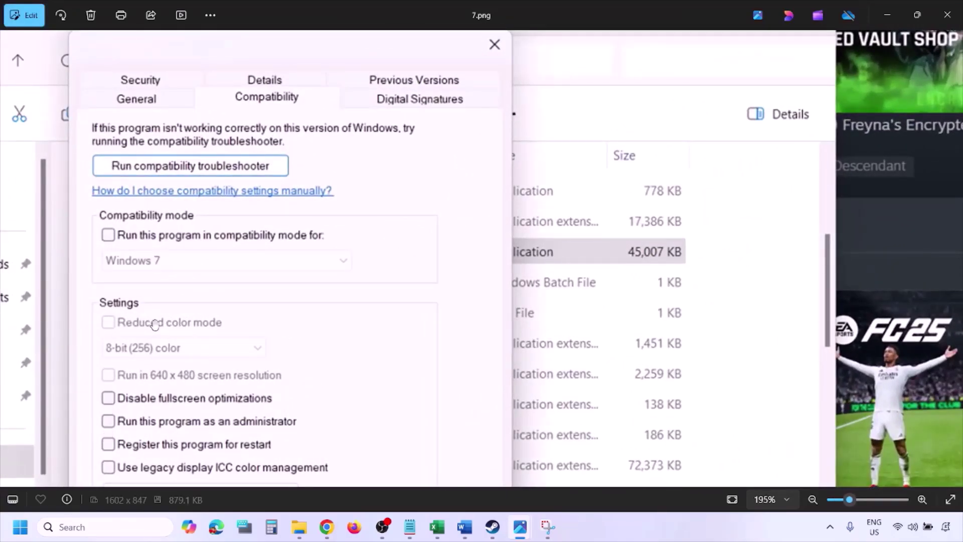
scroll(155, 325, down, 3)
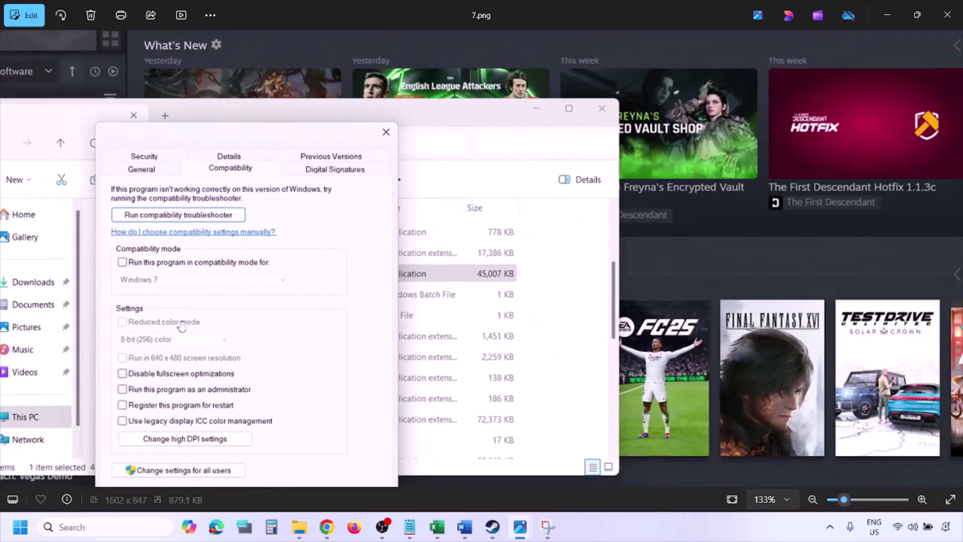
drag(249, 331, 252, 276)
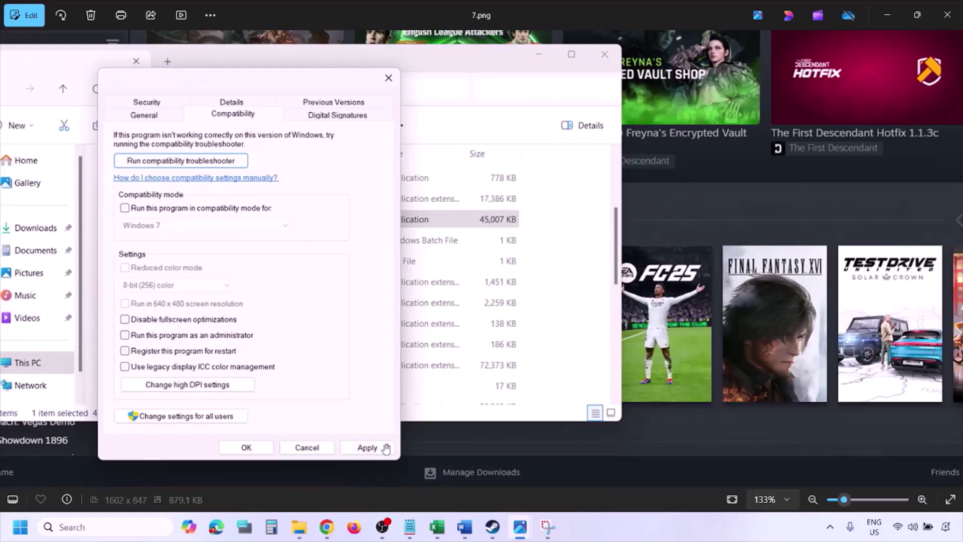
click(600, 533)
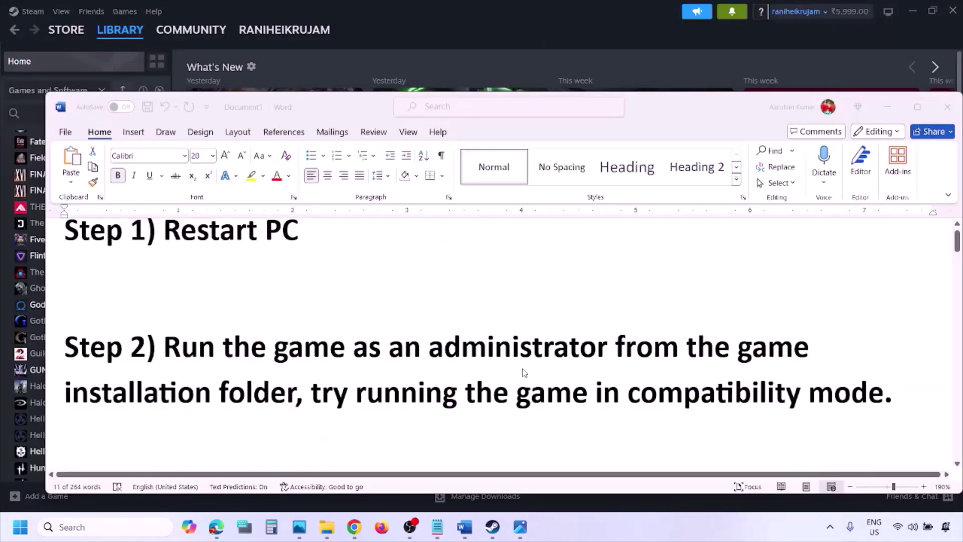
Scroll the Word guide to Step 2 on administrator and compatibility mode.
scroll(524, 372, down, 3)
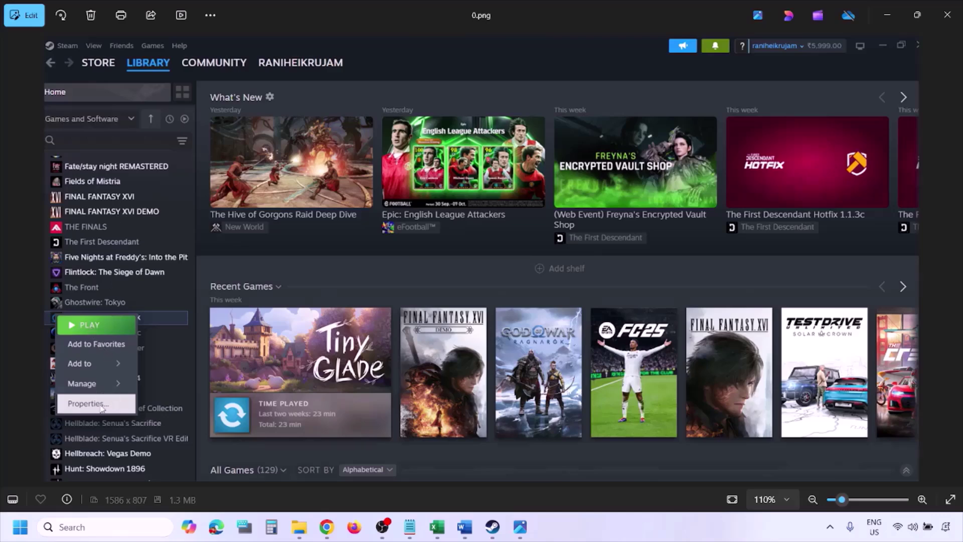
Advance Photos to the Steam Installed Files properties screenshot.
scroll(345, 315, down, 1)
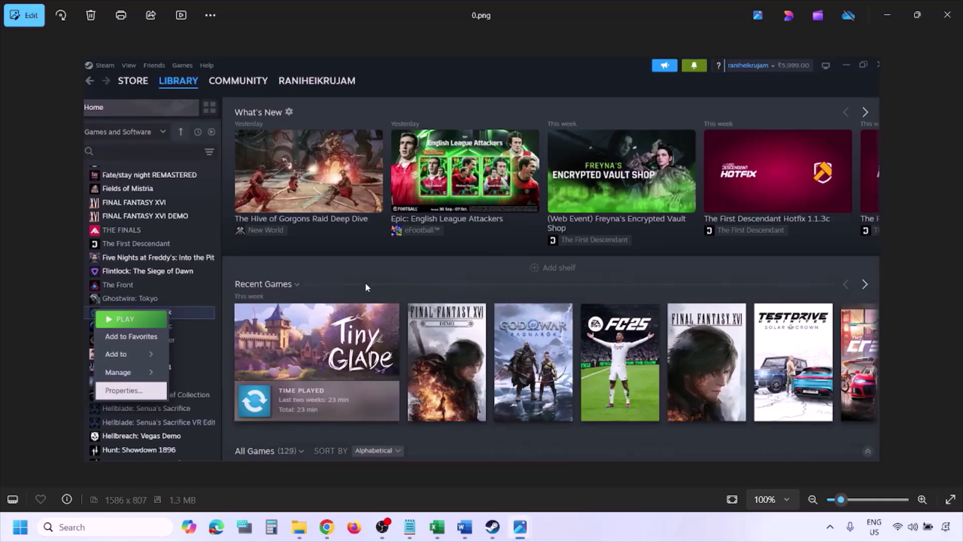
key(Right)
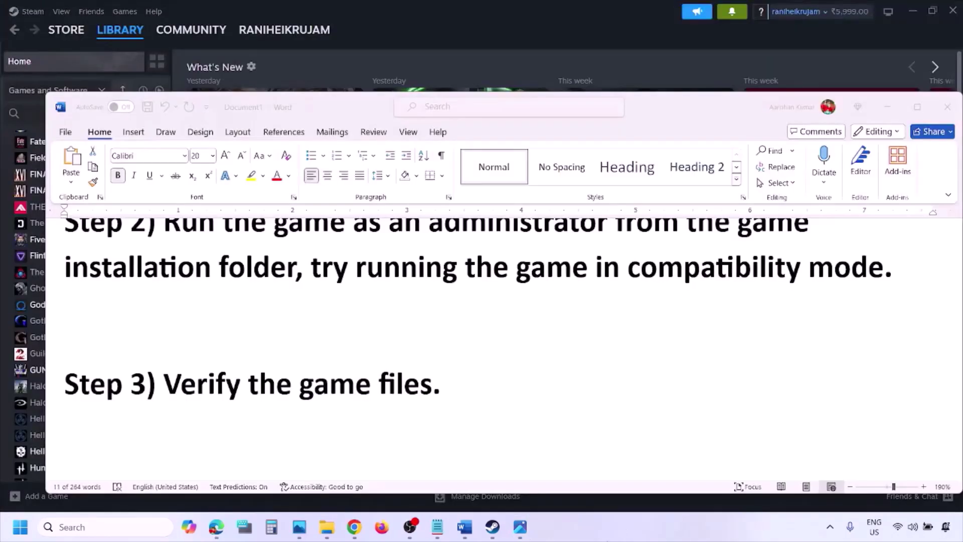
Show Step 4 in the Word guide, highlight 'Windows Security', then minimize Word to reveal Steam.
scroll(511, 464, down, 5)
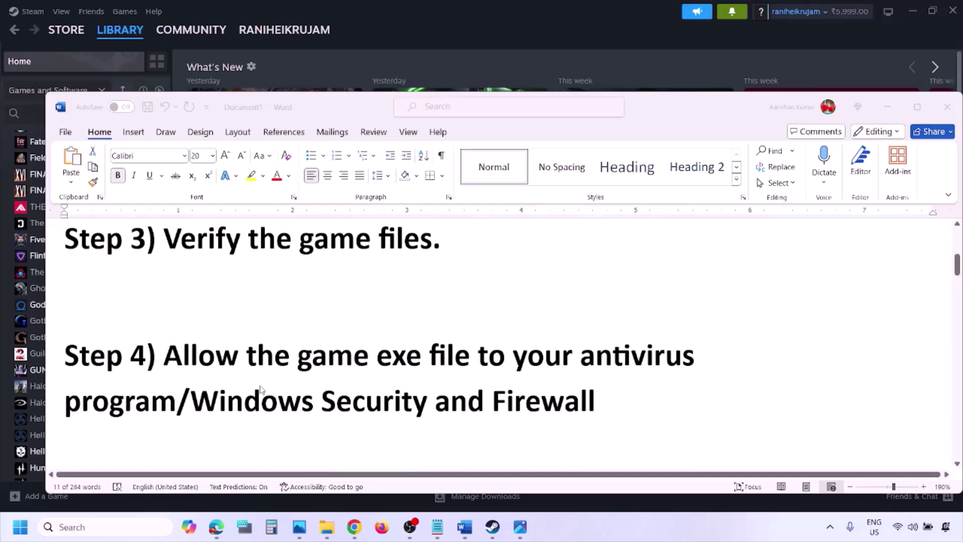
click(177, 400)
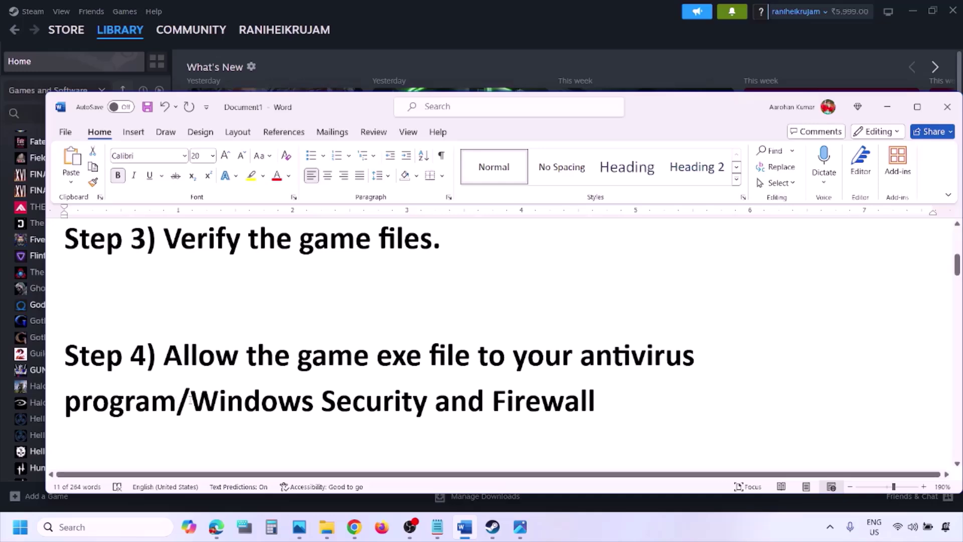
drag(191, 402, 435, 402)
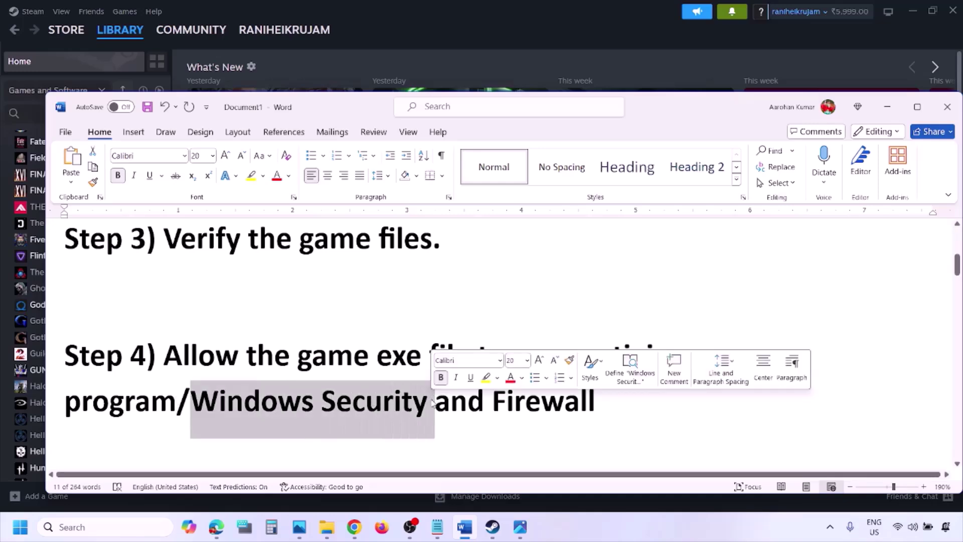
click(639, 537)
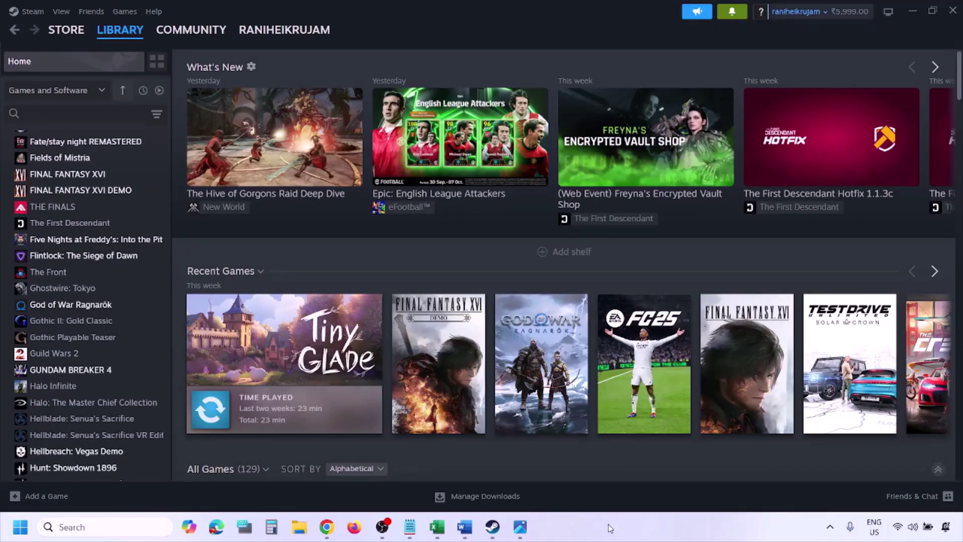
Go from Settings' Privacy & security to Windows Security's virus & threat protection, then ransomware protection.
key(super+i)
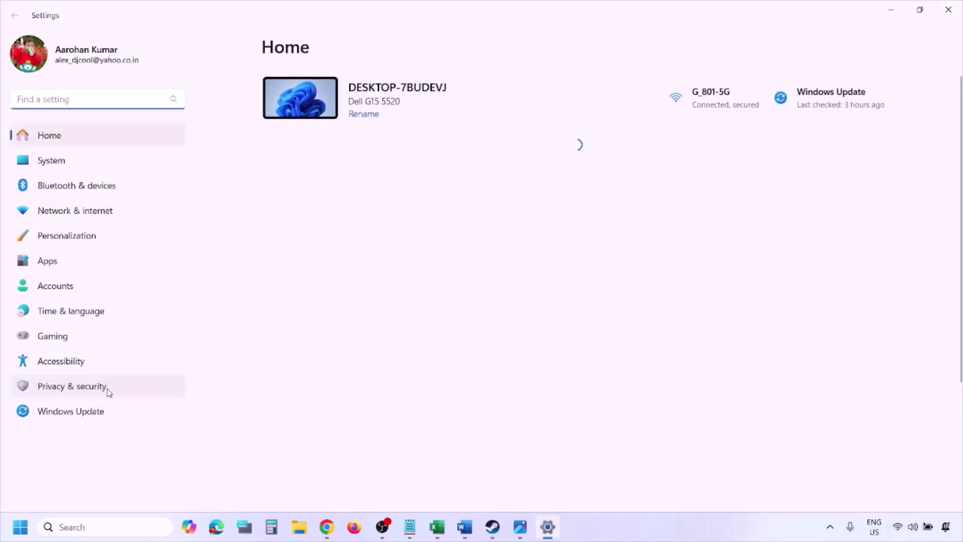
click(100, 389)
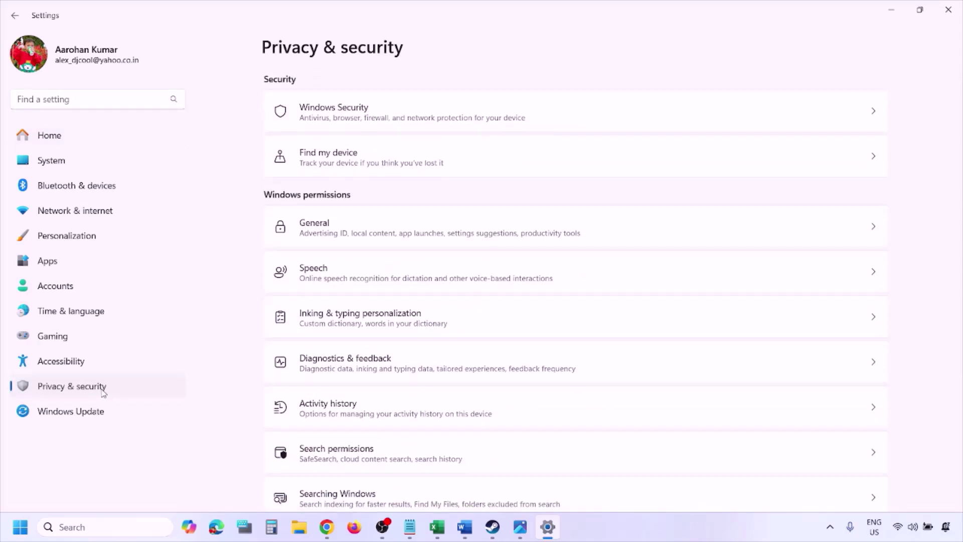
click(347, 119)
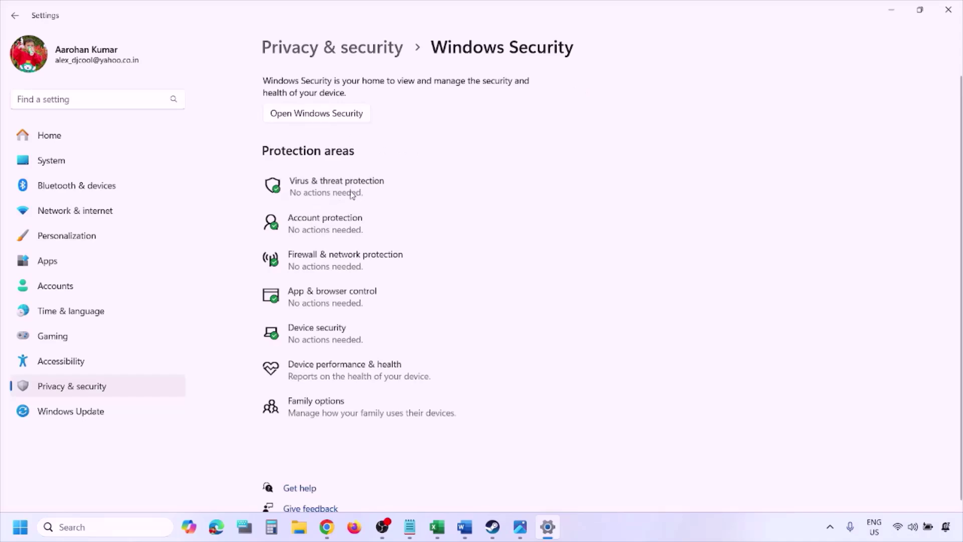
click(353, 194)
scroll(367, 348, down, 4)
scroll(364, 401, up, 1)
click(353, 456)
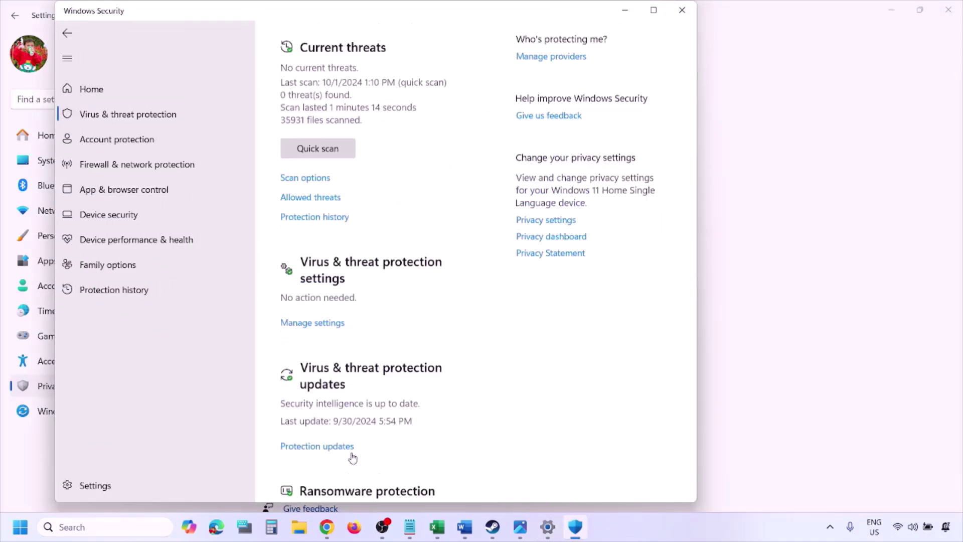
Open the Controlled folder access allowed-apps list and start adding an app via Browse all apps.
click(365, 284)
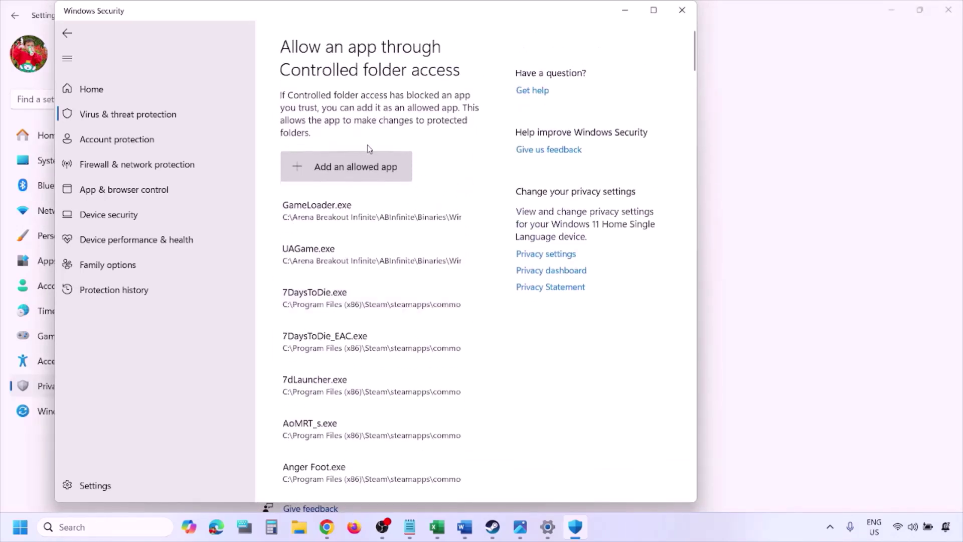
click(358, 166)
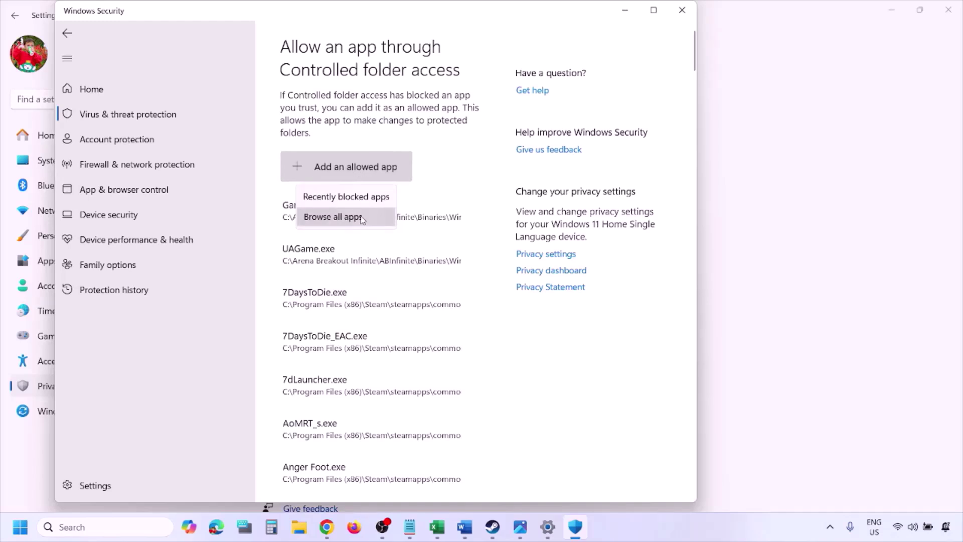
click(333, 217)
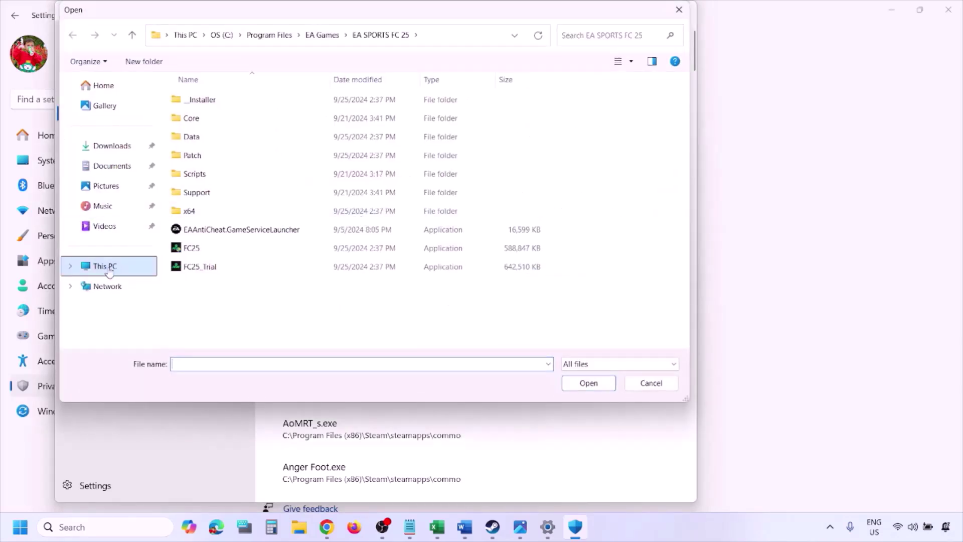
Browse to C:\Program Files (x86)\Steam\steamapps, cancel without adding, then search for Control Panel.
click(109, 271)
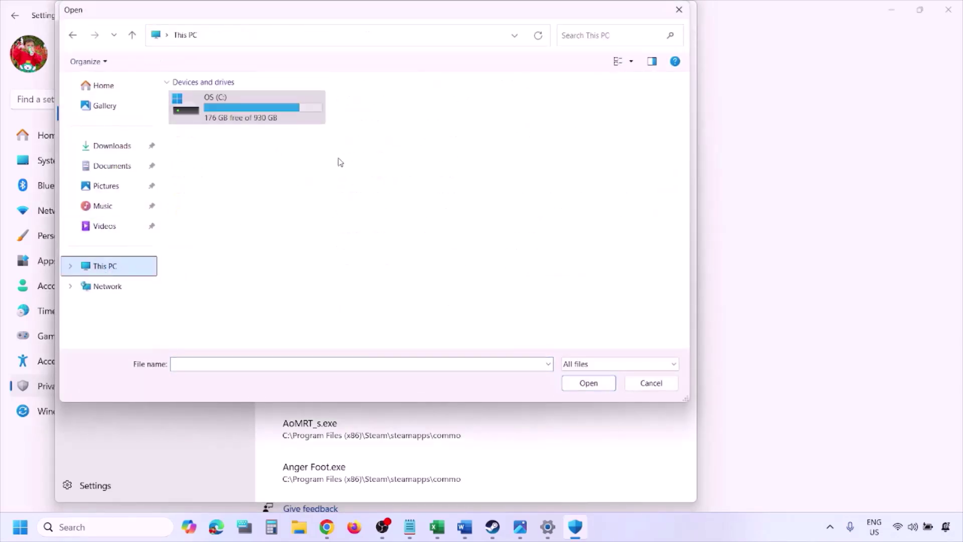
double_click(252, 114)
scroll(253, 116, down, 5)
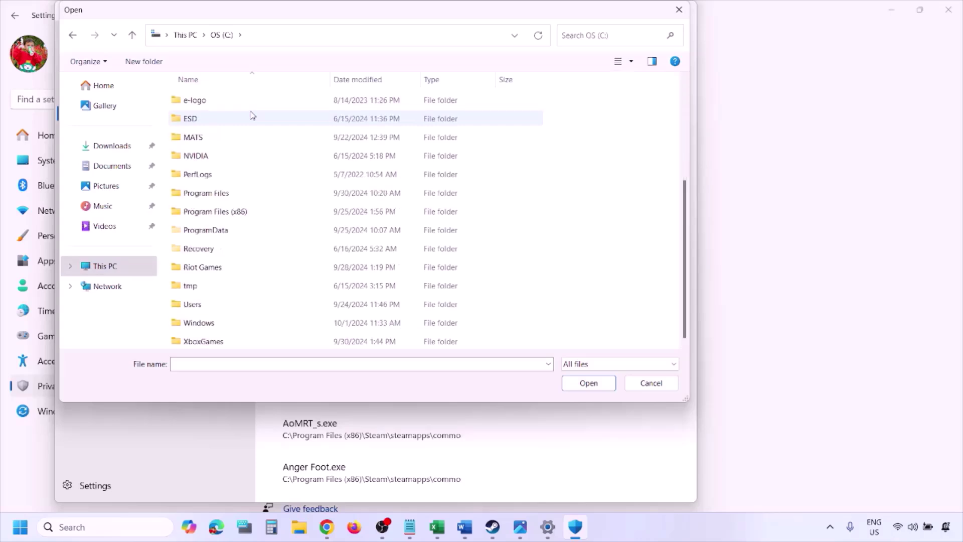
double_click(242, 211)
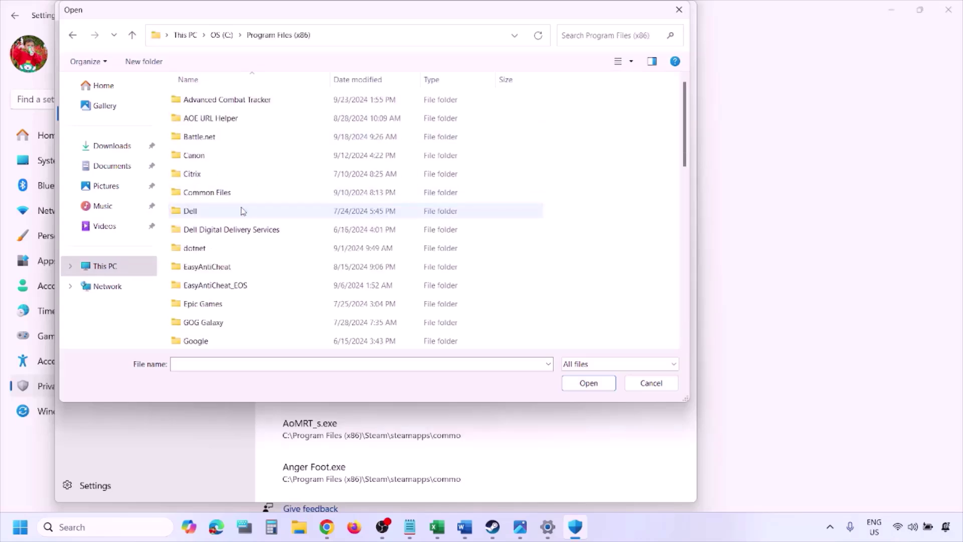
scroll(242, 211, down, 8)
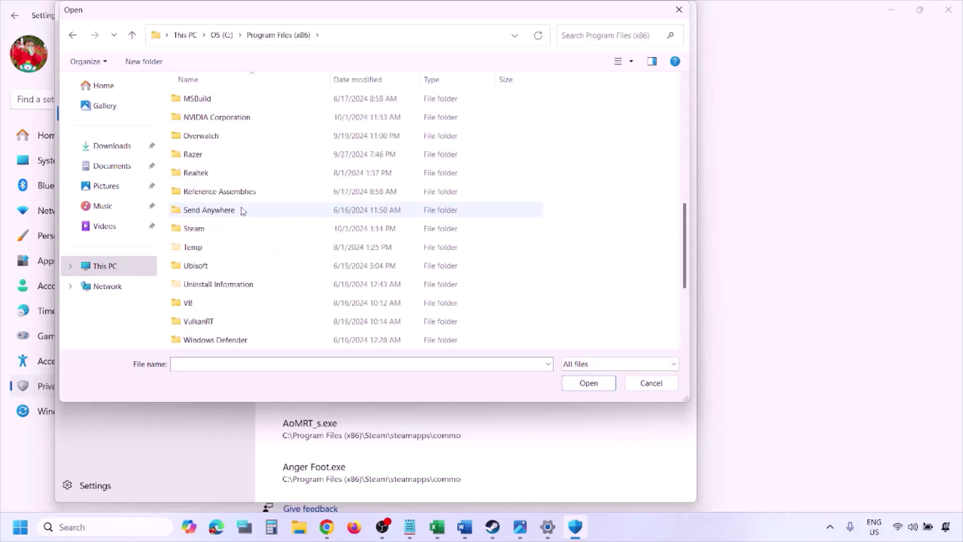
double_click(215, 173)
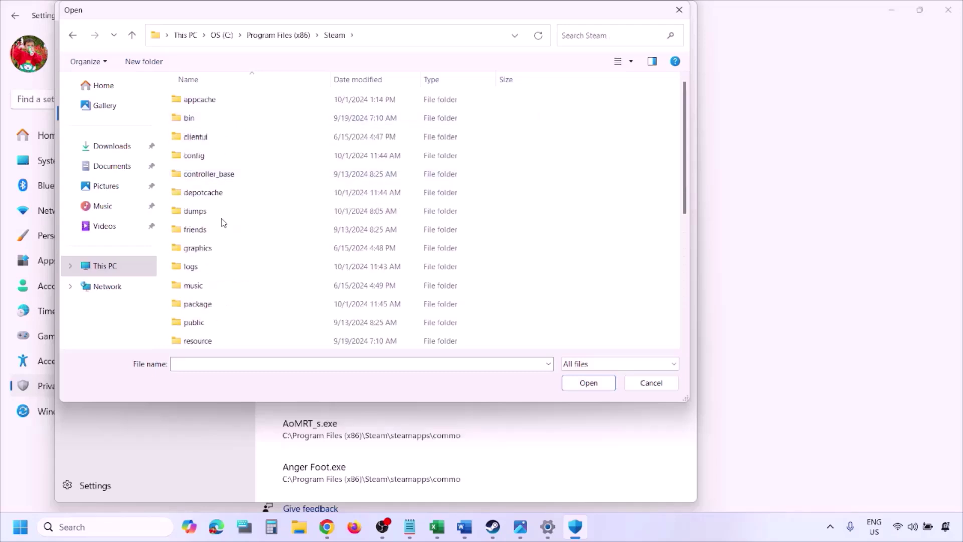
scroll(221, 219, down, 4)
double_click(221, 196)
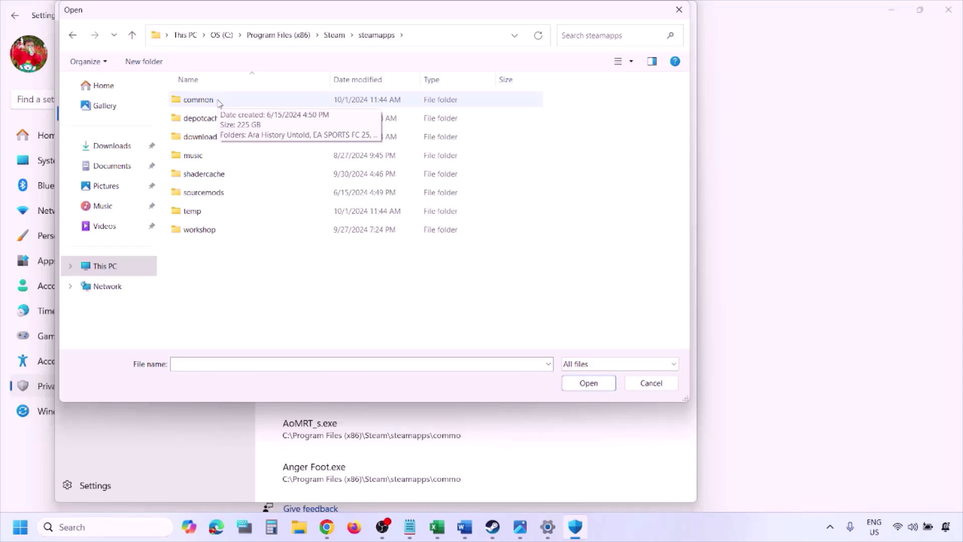
click(650, 389)
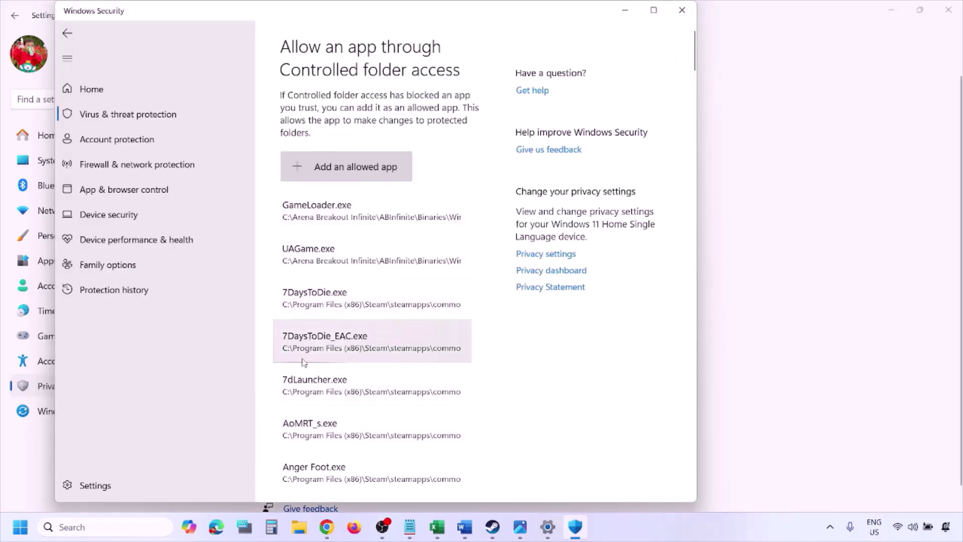
click(99, 527)
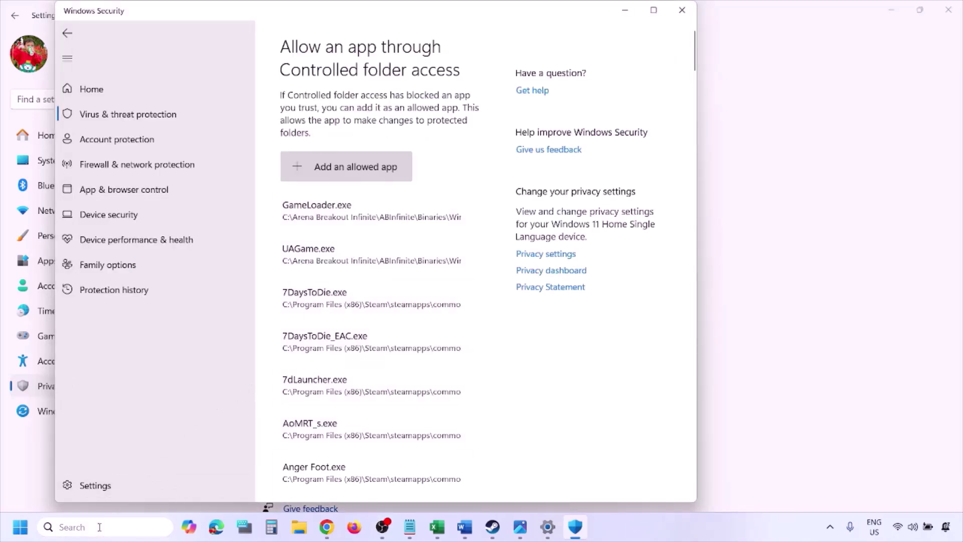
text(ontrol)
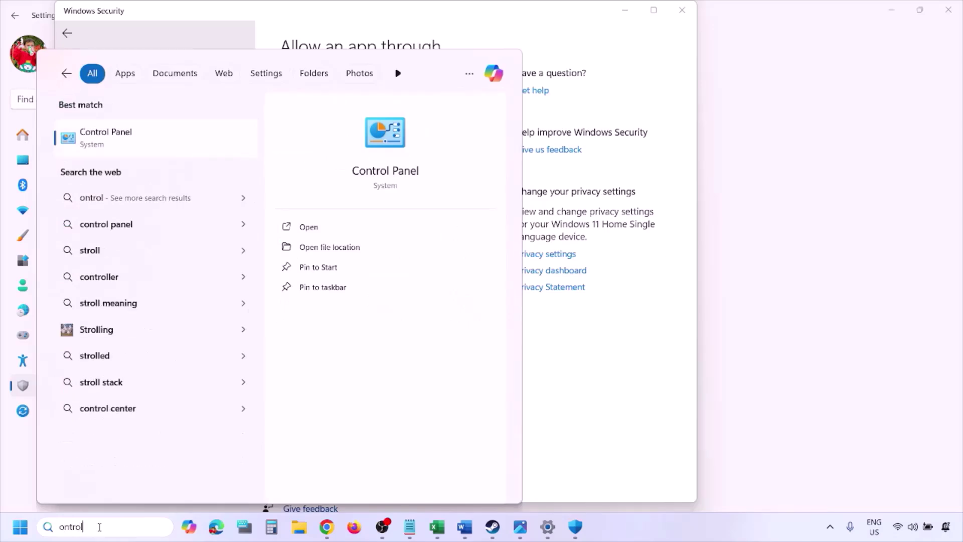
Open Windows Defender Firewall's allowed apps list under System and Security and enable Change settings.
key(Return)
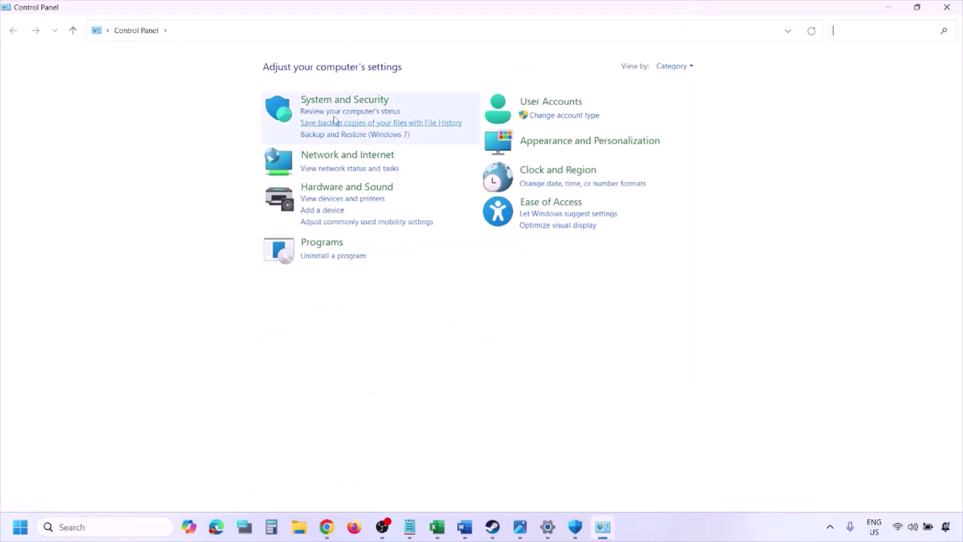
click(332, 102)
click(260, 110)
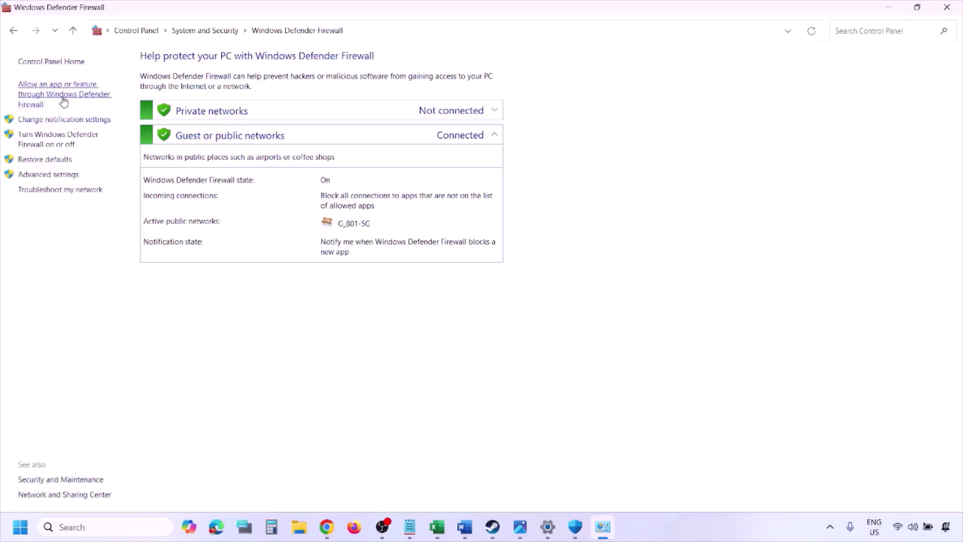
click(65, 93)
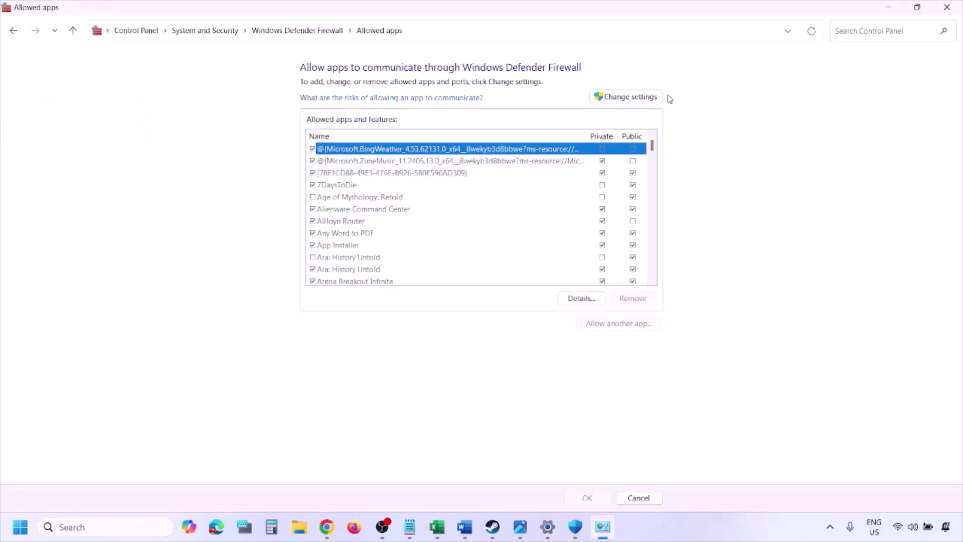
click(648, 97)
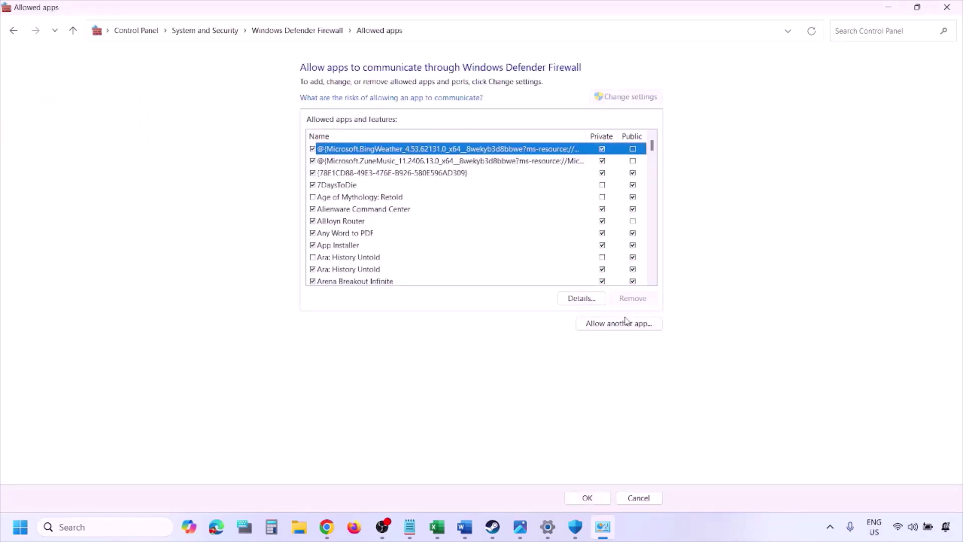
Start allowing another app, browse to This PC, then cancel without adding anything.
click(619, 323)
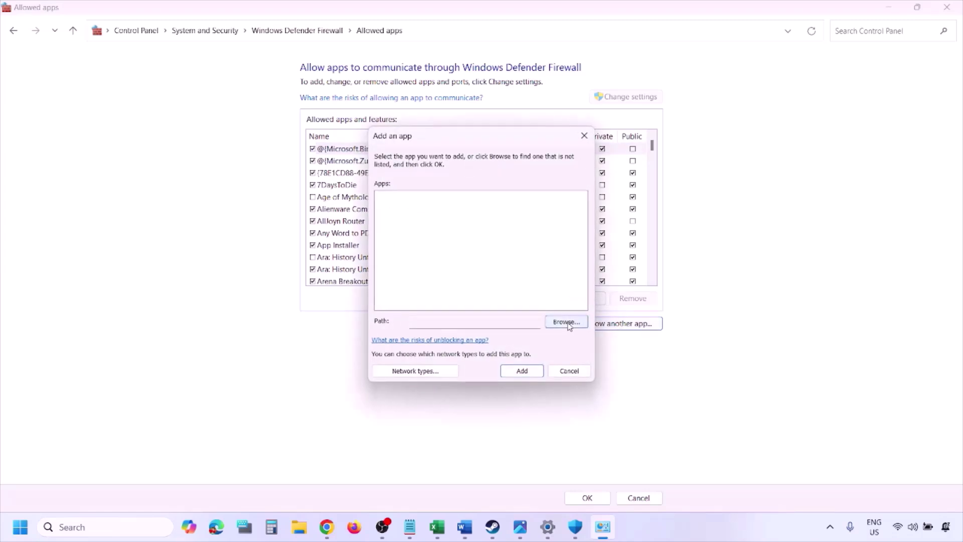
click(566, 322)
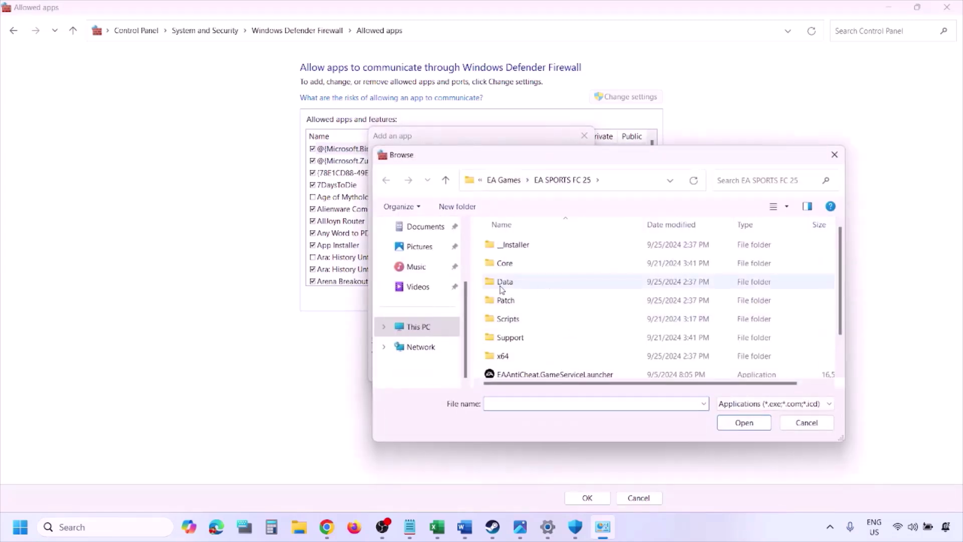
click(442, 331)
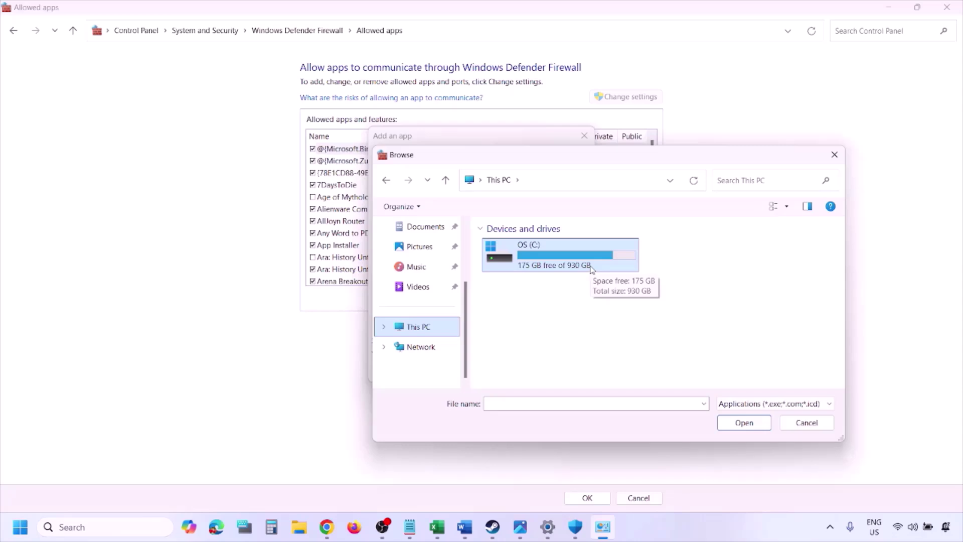
click(795, 426)
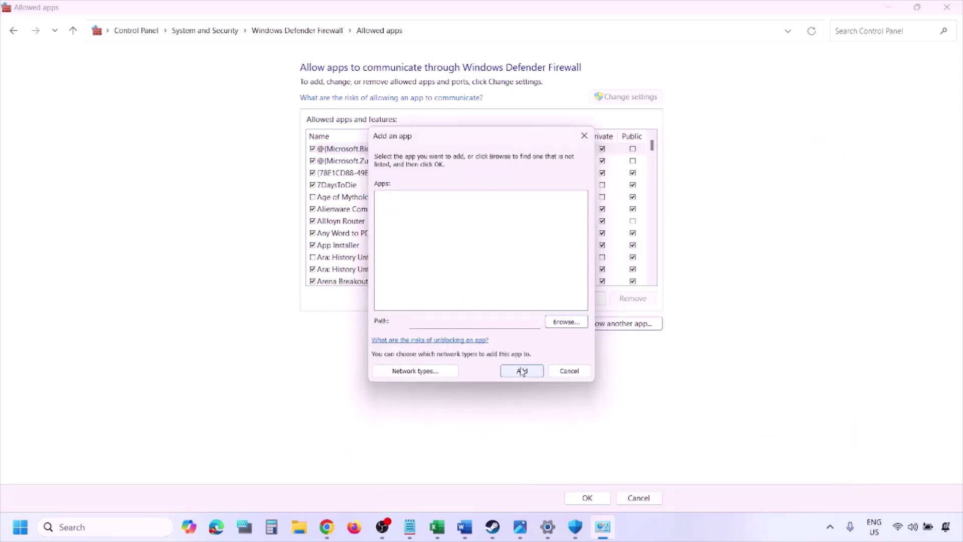
click(568, 371)
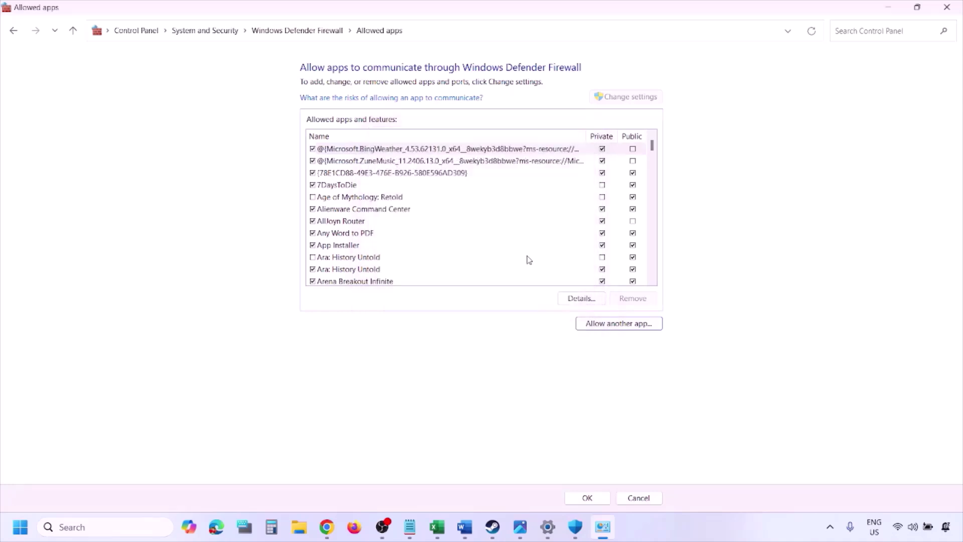